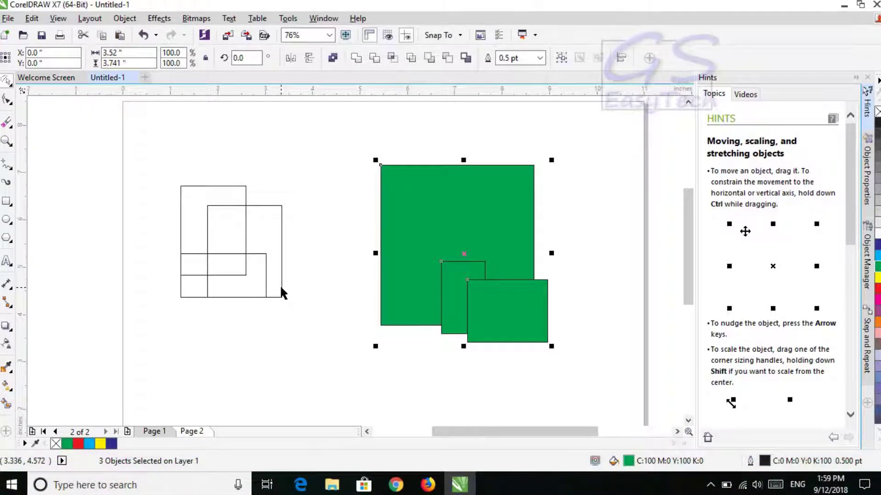
Rotate the large green rectangle about 24.3° around its lower-left corner with the Free Transform tool's free rotation
left_click(137, 243)
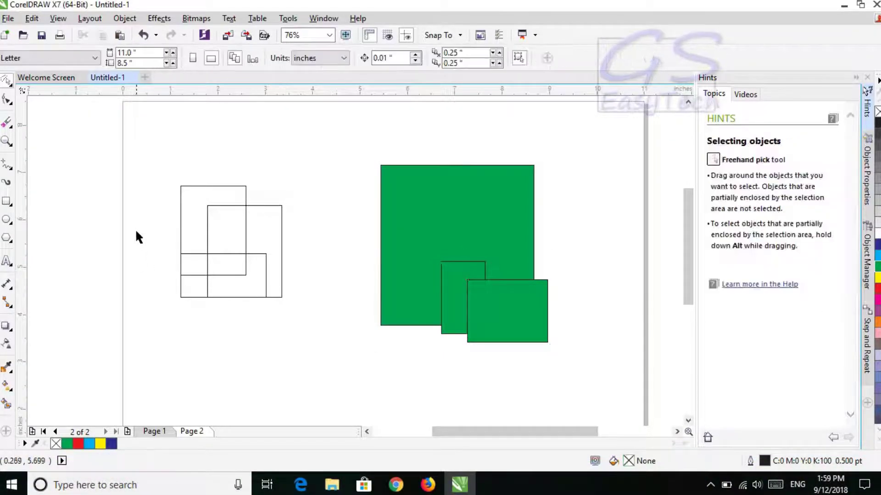
left_click(9, 85)
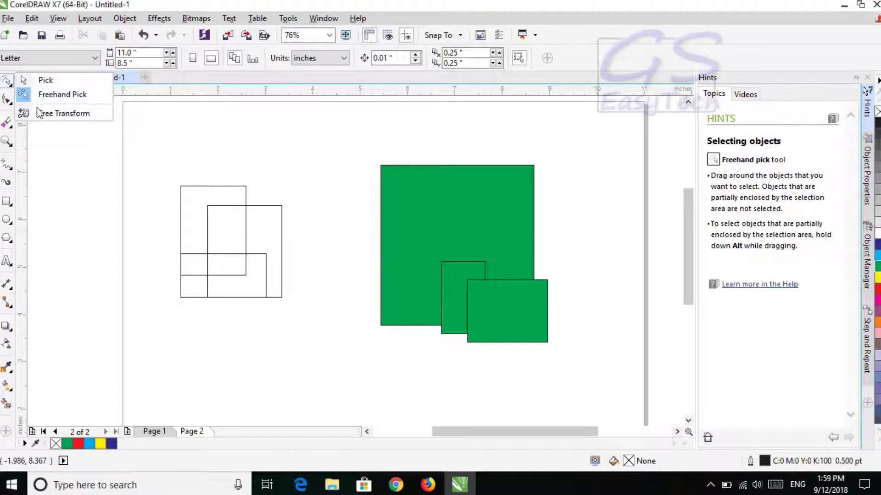
left_click(61, 114)
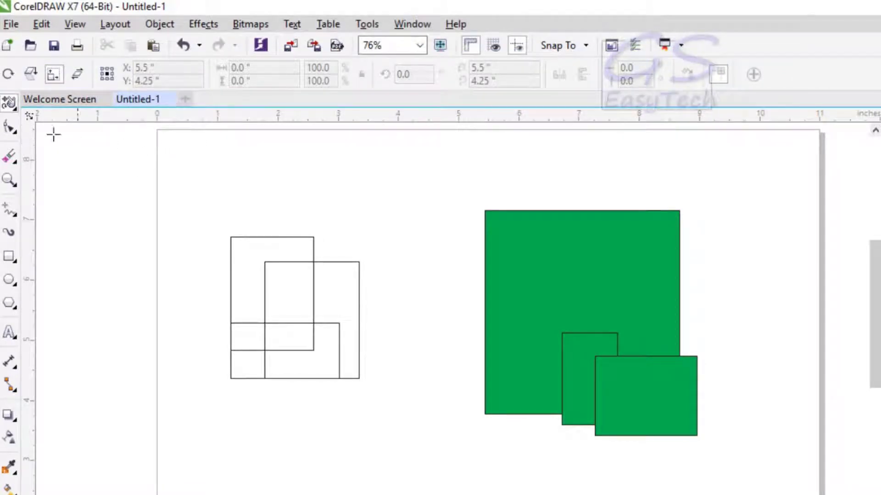
left_click(6, 108)
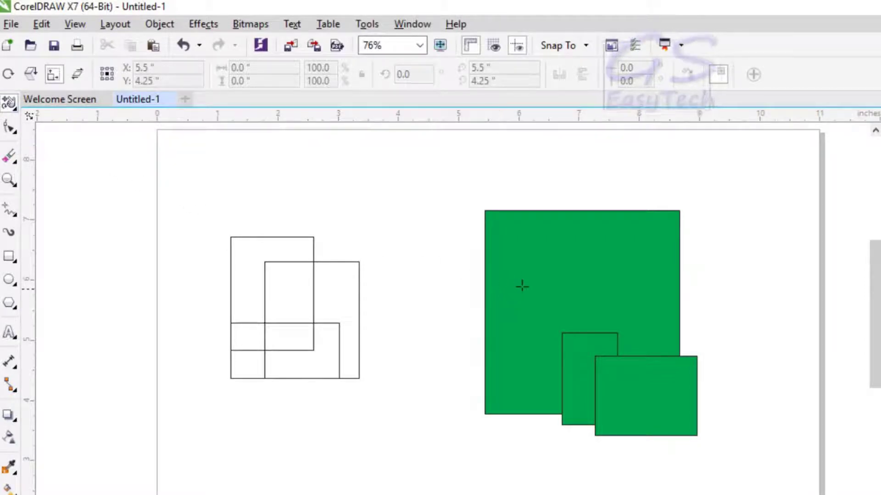
left_click(536, 267)
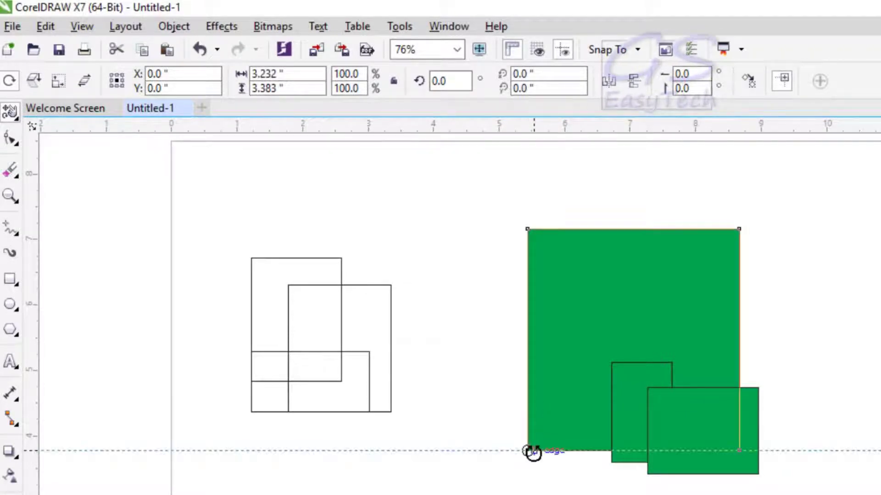
left_click_drag(537, 453, 554, 441)
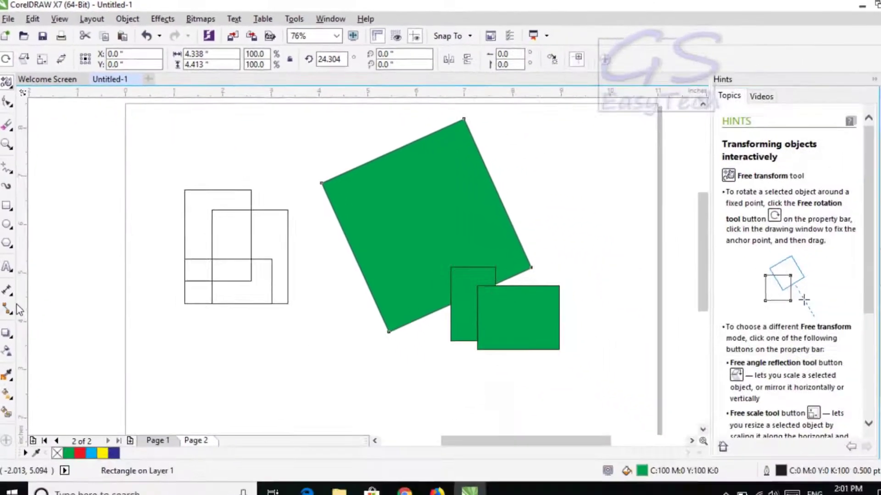
Add the artistic text "F" beside the page's left edge and enlarge it to about 1.69 by 2.51 inches
left_click(6, 261)
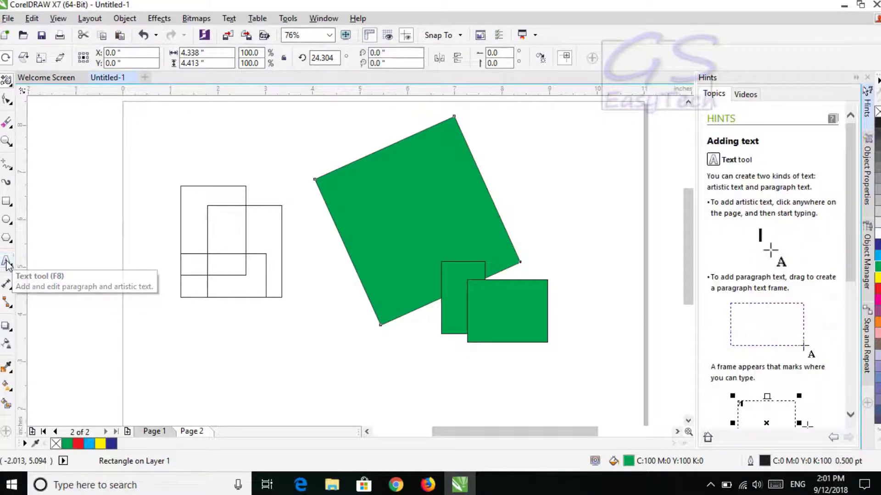
left_click(87, 211)
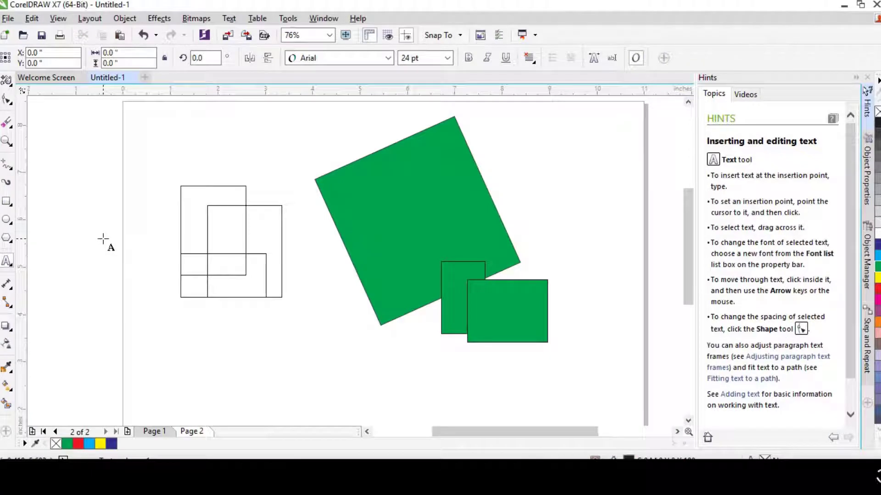
type("F")
key("Escape")
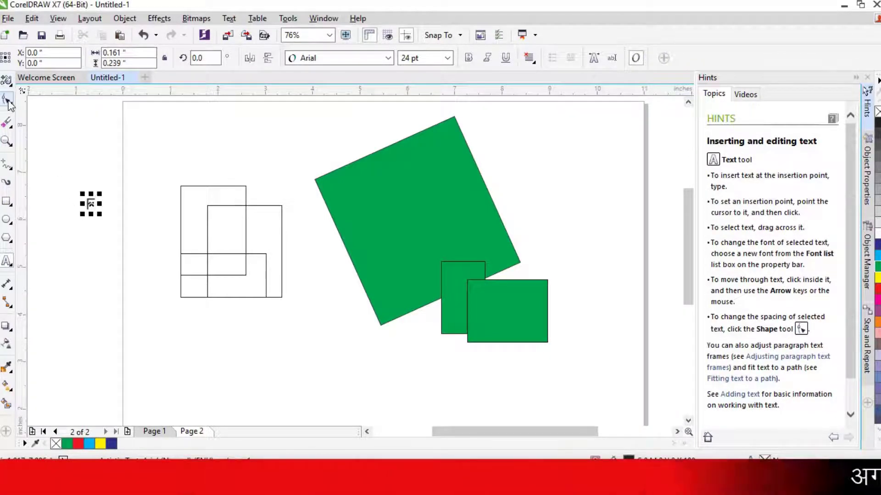
left_click(8, 82)
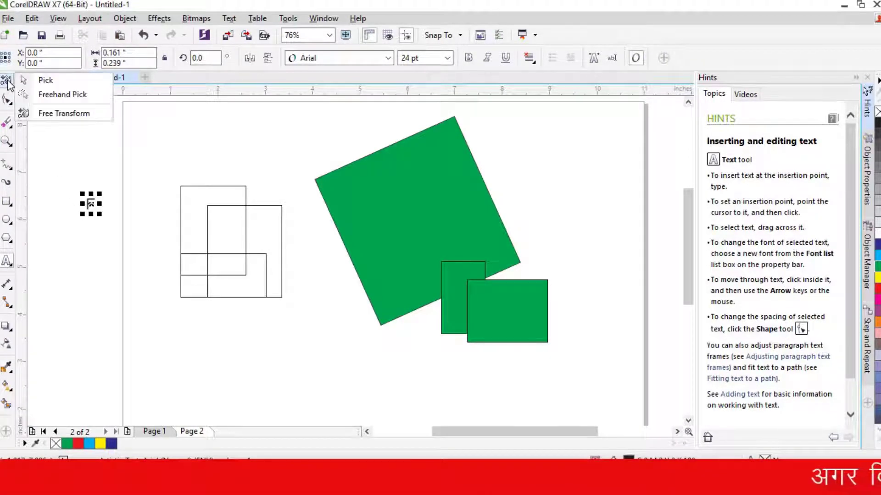
left_click(32, 80)
left_click_drag(102, 215, 173, 348)
Delete the outlined rectangles and the two small green ones, and move the tilted green rectangle and the F rightward
left_click_drag(581, 130, 177, 349)
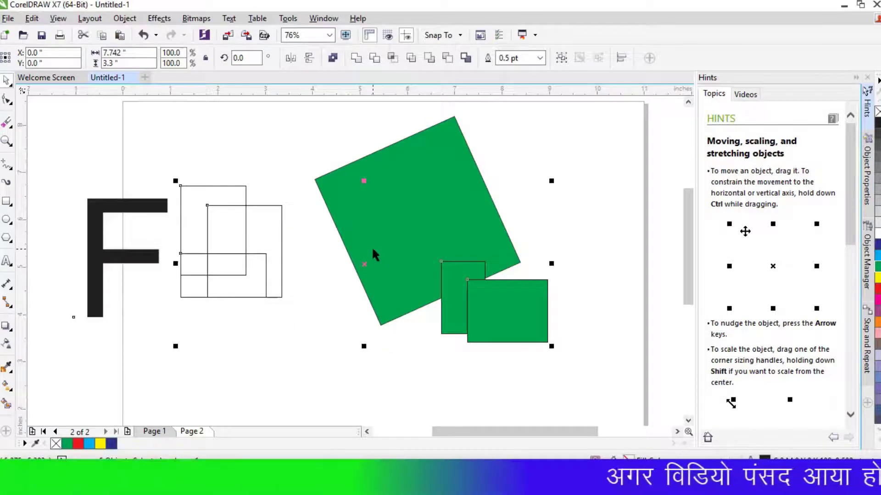
key("Delete")
left_click_drag(387, 215, 531, 281)
left_click_drag(102, 217, 240, 250)
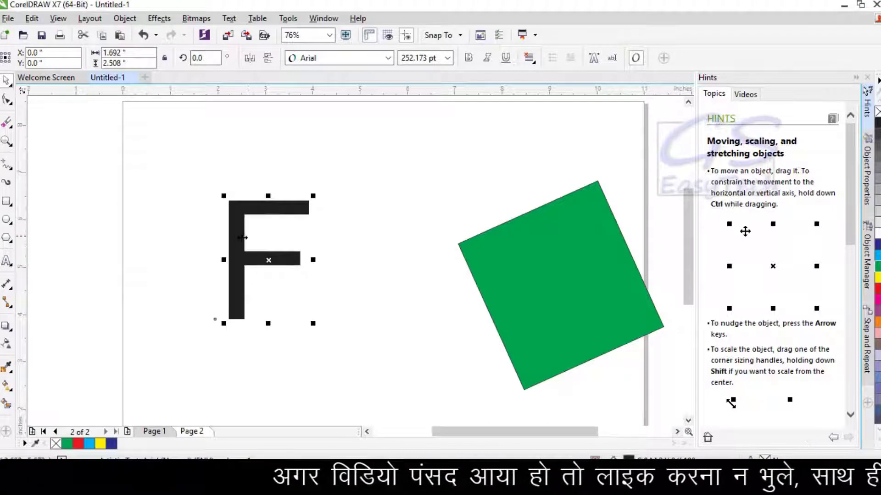
Mirror the F sideways with Free Angle Reflection, and reflect it again so it faces right at about 358.3°
left_click(10, 85)
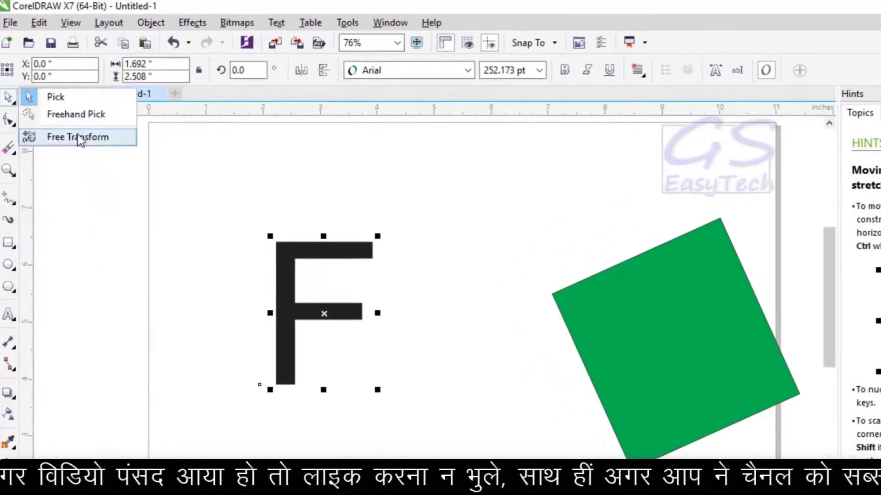
left_click(86, 138)
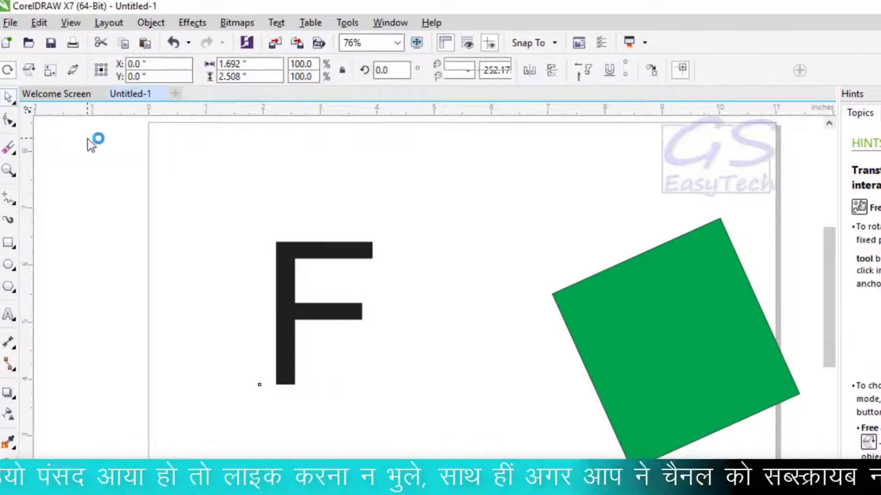
left_click(29, 71)
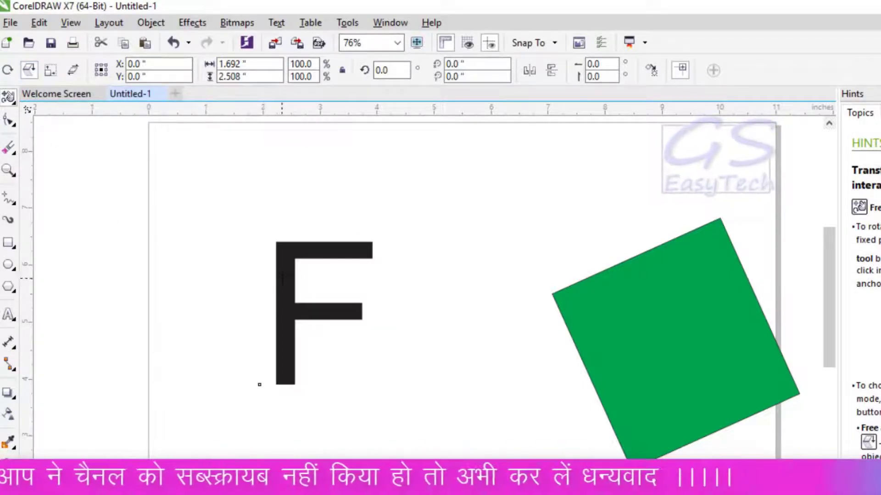
left_click_drag(284, 261, 285, 265)
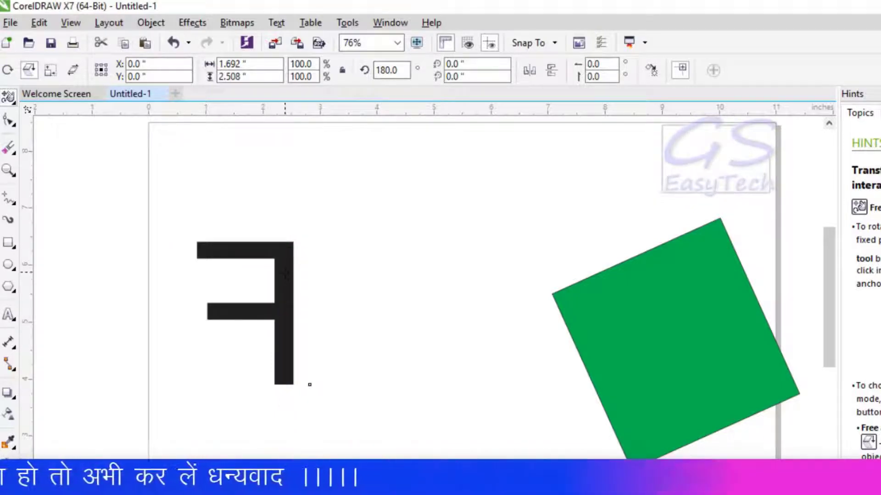
left_click_drag(283, 277, 257, 355)
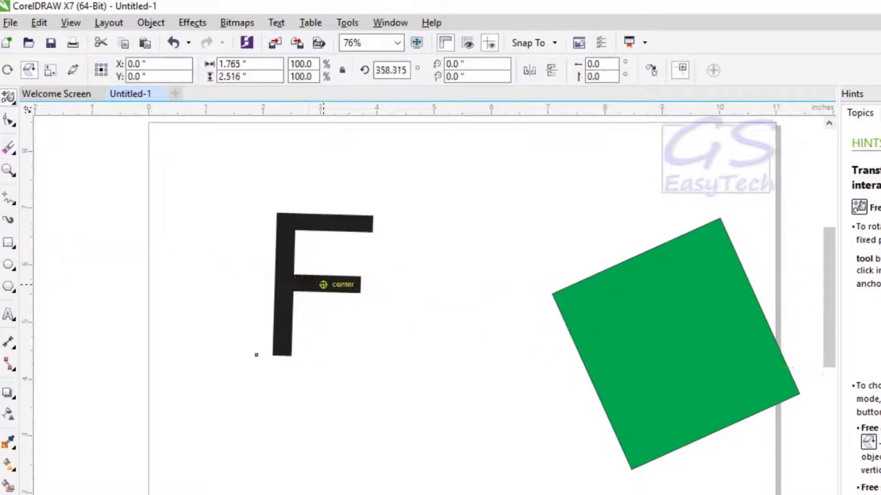
Stretch the F with Free Scale from anchor points on its stem and middle bar, making it wider and shorter
left_click(50, 74)
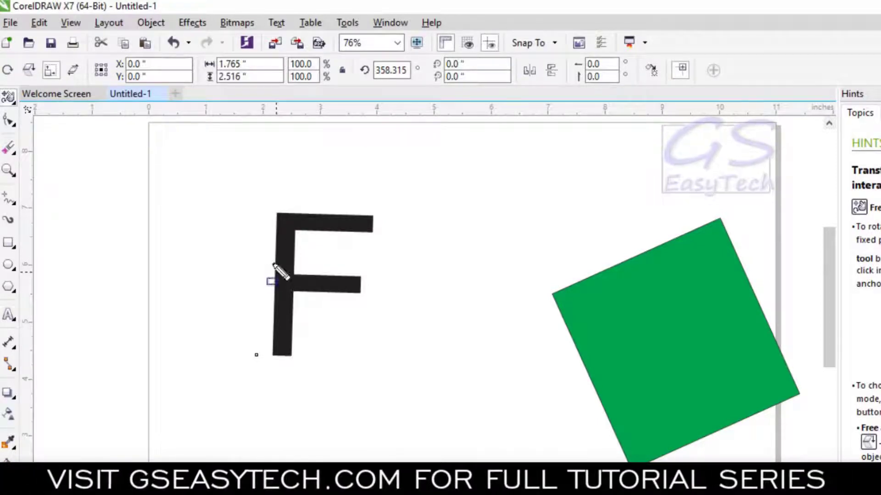
left_click_drag(267, 230, 283, 341)
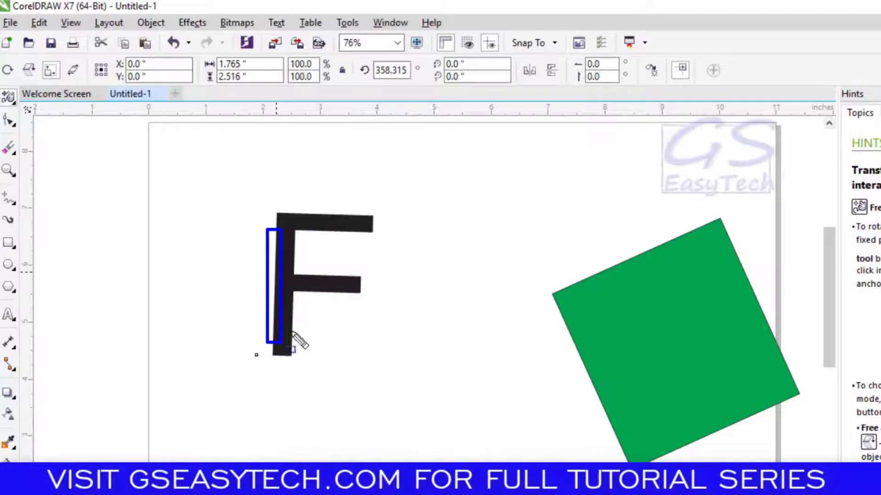
left_click_drag(300, 239, 507, 327)
key("Escape")
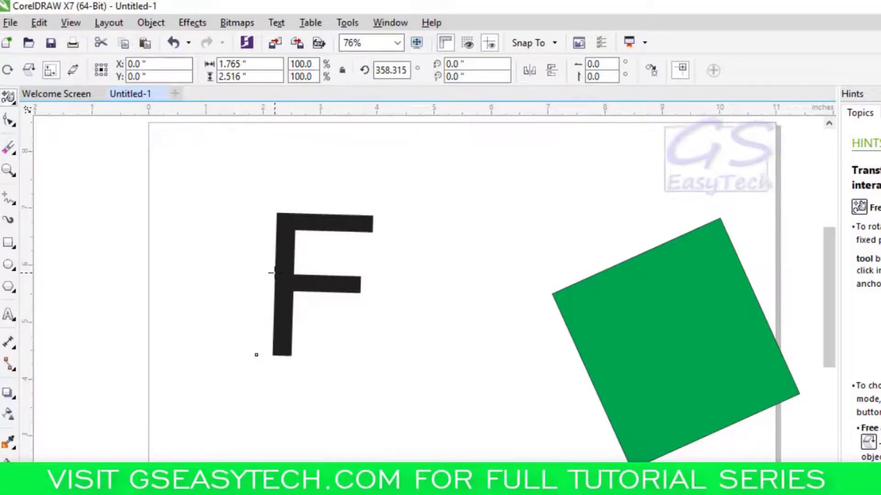
left_click_drag(271, 281, 293, 299)
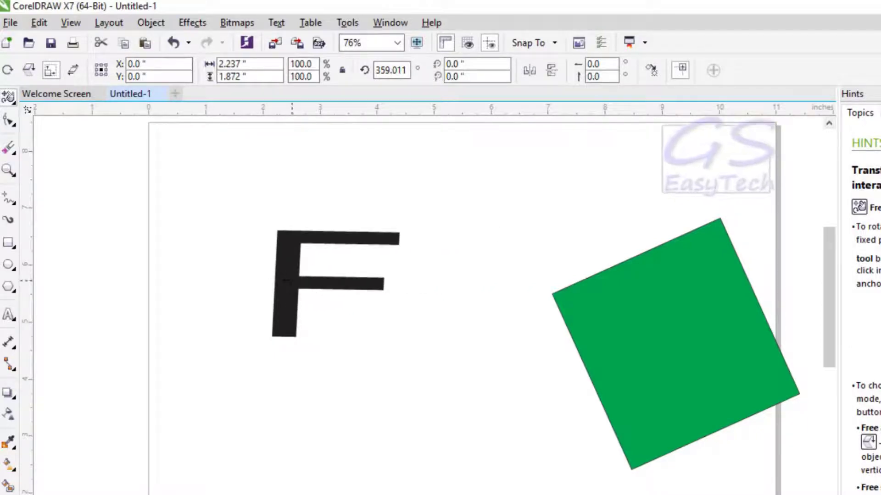
left_click_drag(353, 288, 322, 291)
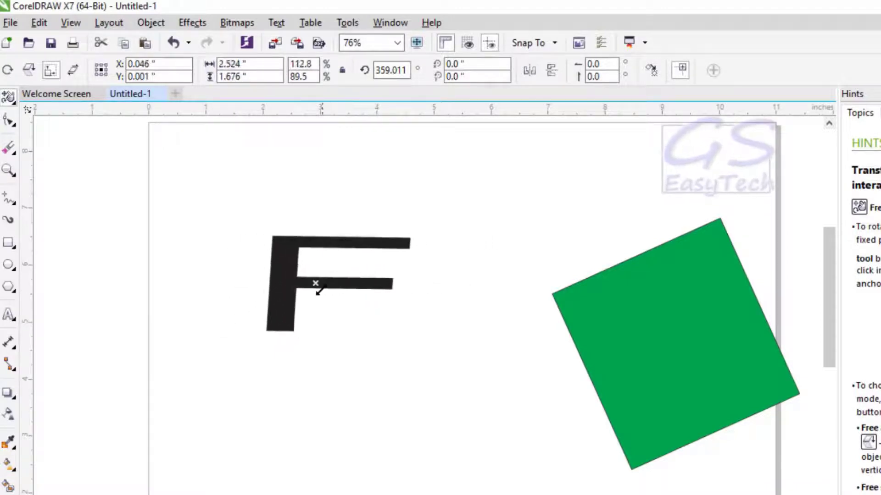
left_click_drag(387, 282, 370, 263)
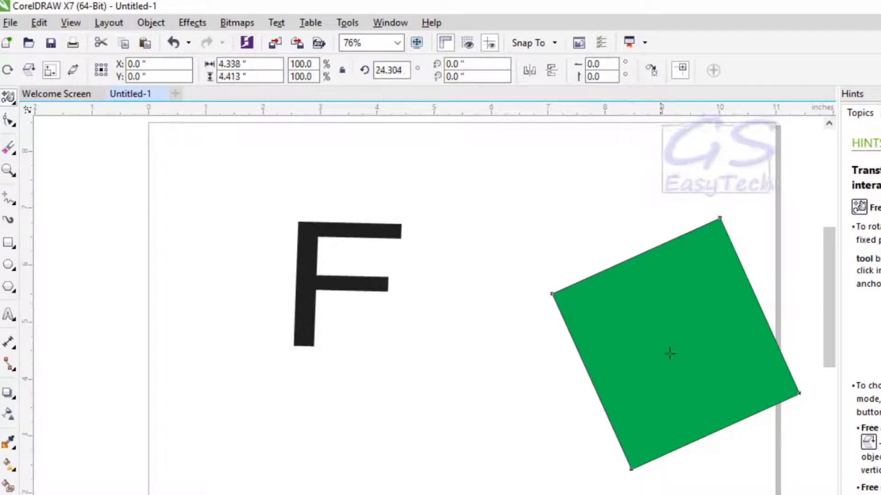
Set the green rectangle's rotation angle to 0°
left_click(408, 71)
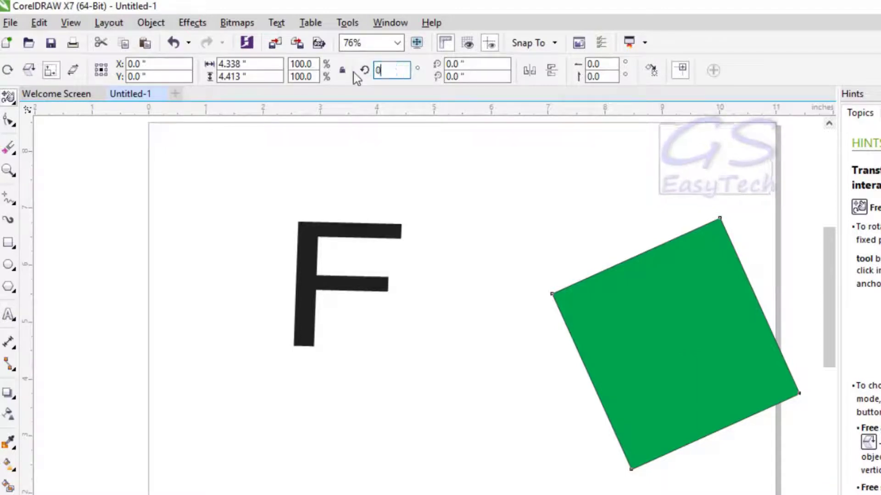
type("0")
key("Return")
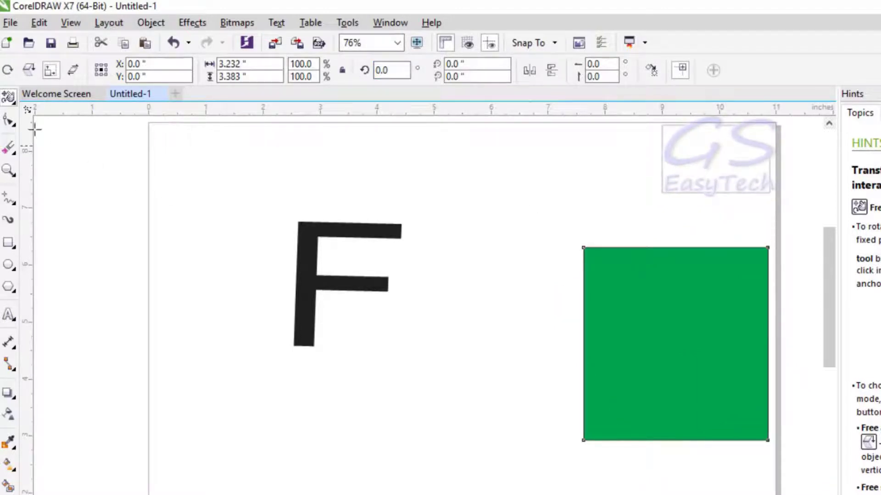
Move the F with the Pick tool so that it straddles the page's left edge
left_click(15, 102)
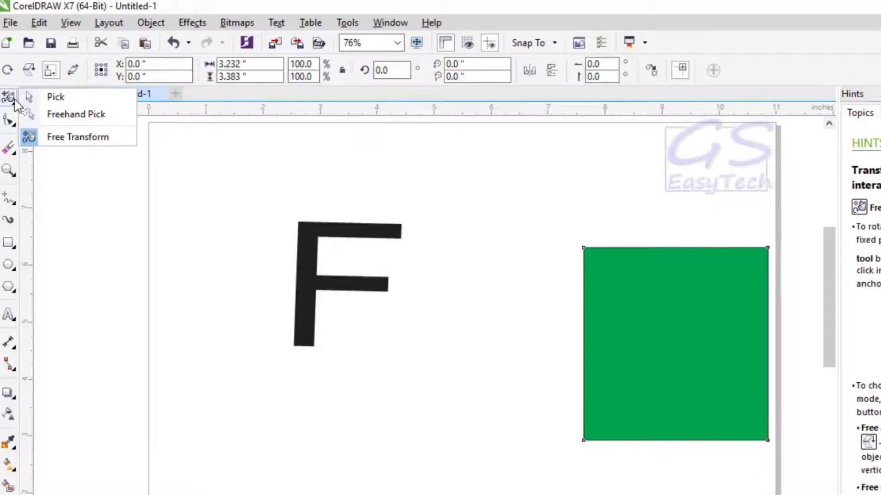
left_click(56, 97)
left_click_drag(310, 281, 108, 247)
Move the green rectangle to the middle of the page and scale it proportionally to about 83%
left_click_drag(647, 325, 359, 295)
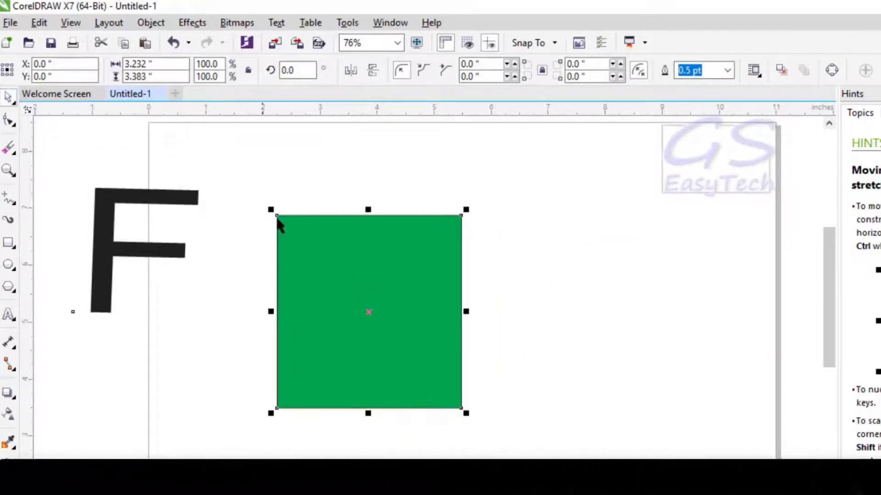
left_click_drag(345, 275, 467, 253)
left_click_drag(590, 186, 558, 219)
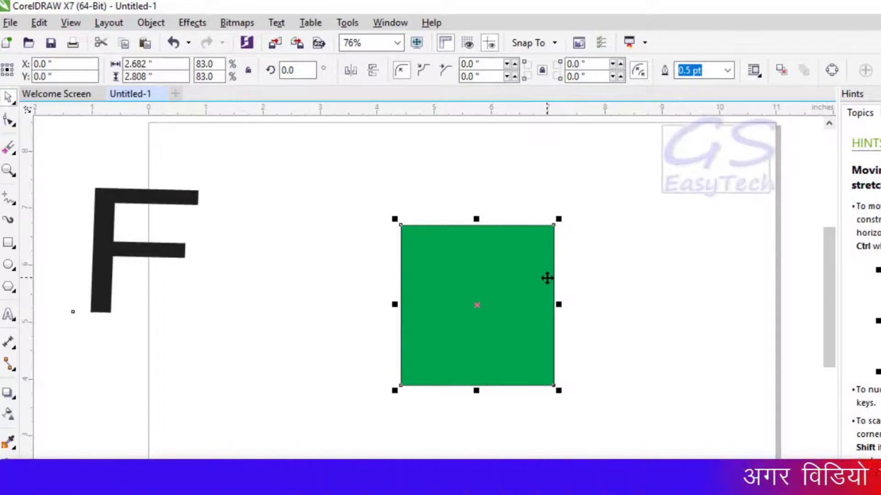
Try skewing the green rectangle leftward, and rotate it to about 1.9° around a pivot near its upper-right corner
left_click(491, 277)
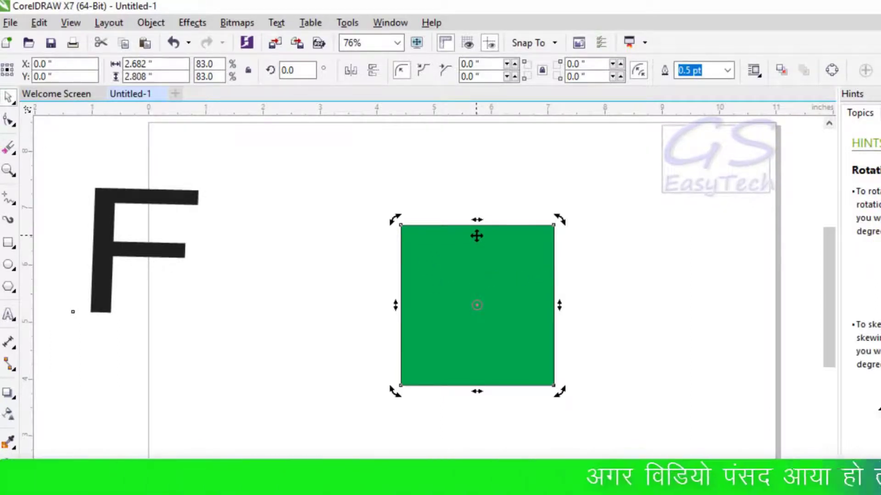
left_click_drag(480, 220, 410, 225)
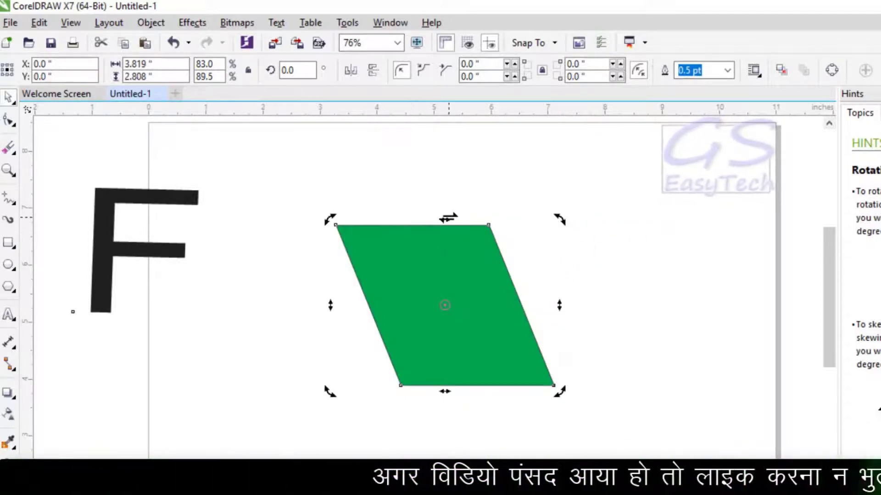
left_click_drag(514, 211, 539, 202)
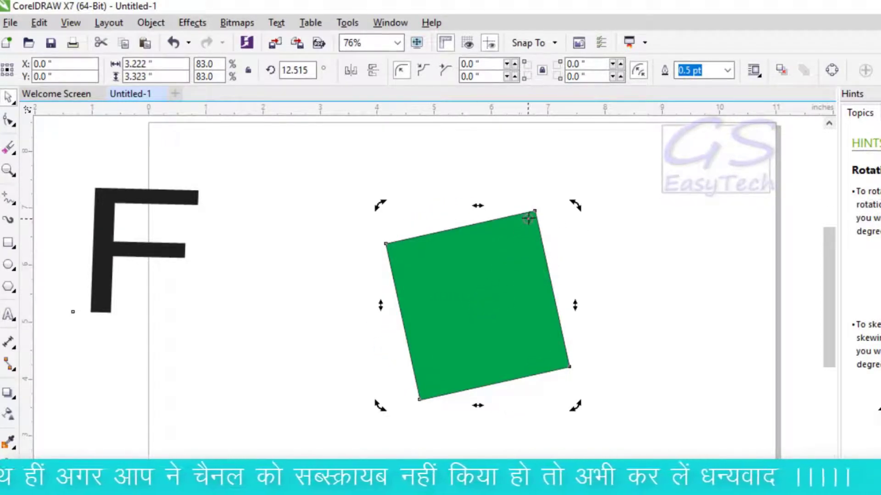
mouse_move(576, 208)
left_mouse_down()
mouse_move(582, 222)
mouse_move(634, 238)
mouse_move(581, 207)
mouse_move(523, 197)
mouse_move(593, 255)
mouse_move(619, 240)
mouse_move(567, 219)
left_mouse_up()
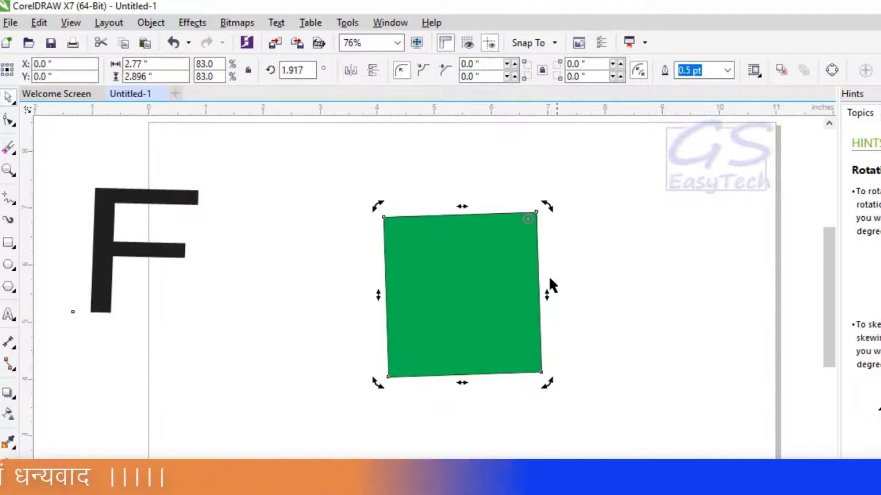
Scale the green rectangle with Free Scale, first from its right edge and then from its center, to about 3.88 by 5.04 inches
left_click(13, 103)
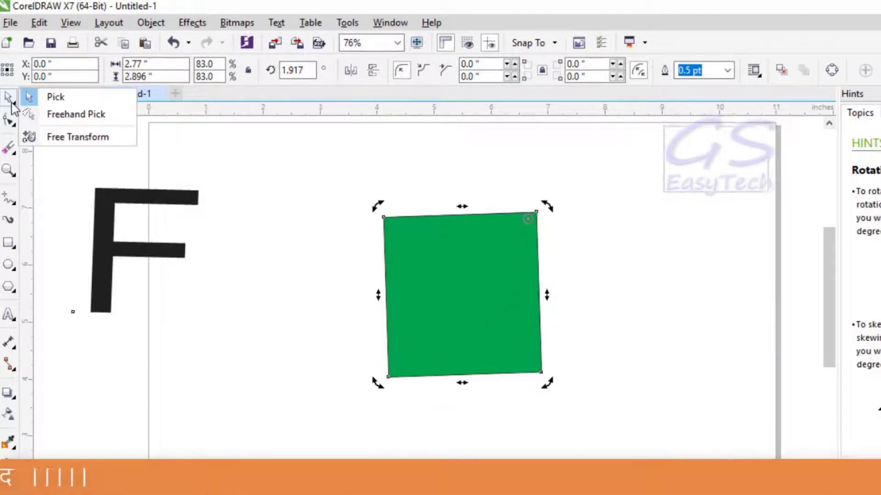
left_click(95, 138)
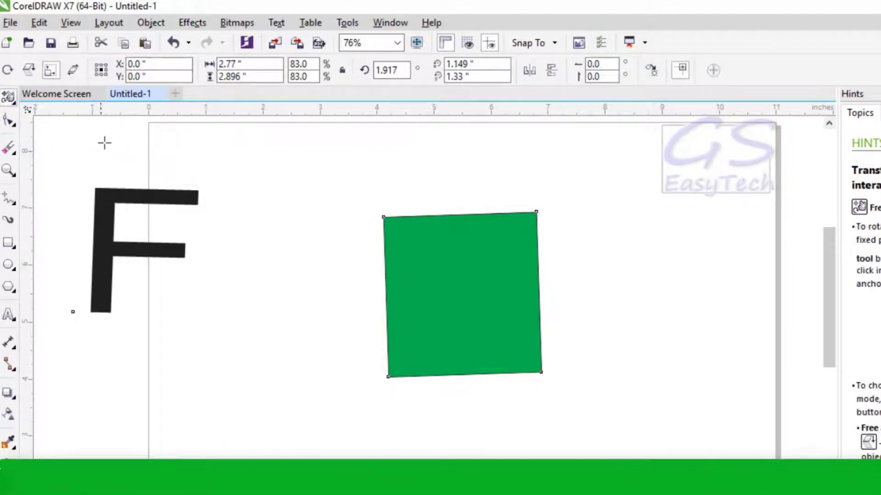
left_click(51, 70)
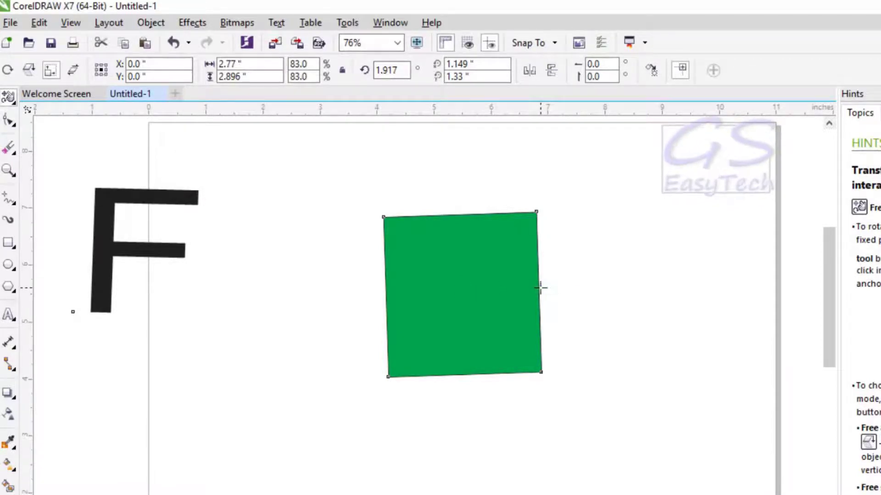
left_click_drag(539, 287, 544, 262)
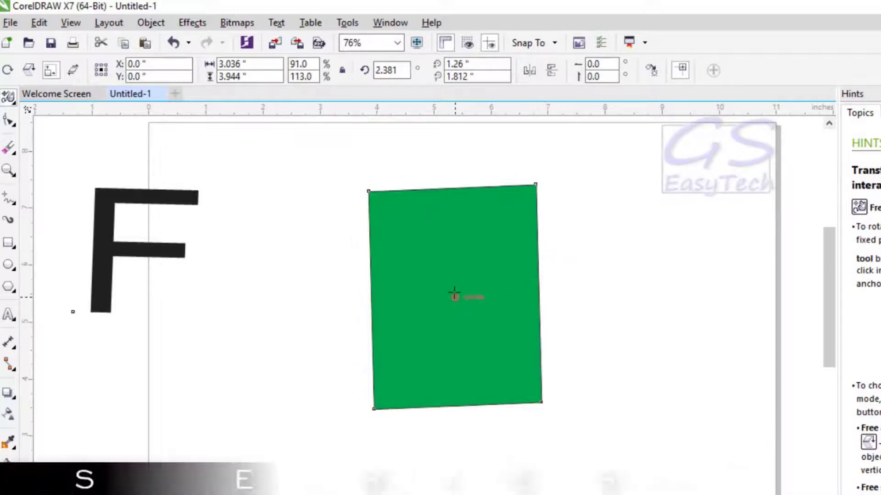
left_click_drag(460, 295, 456, 264)
left_click_drag(455, 295, 476, 282)
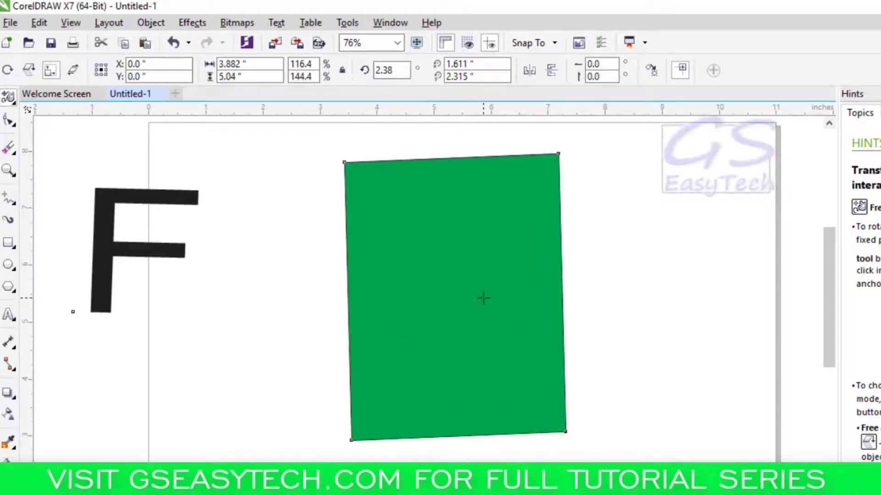
Replace the green rectangle with a new rectangle about 1.91 by 1.93 inches, filled dark blue
key("Delete")
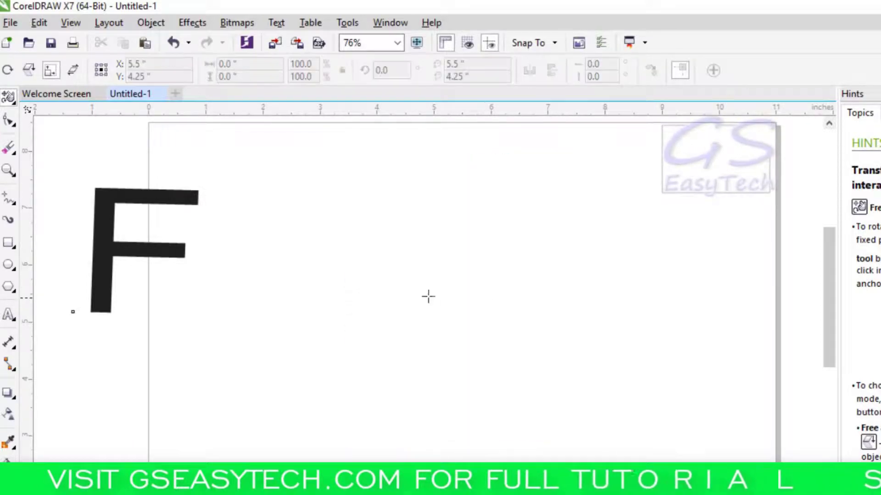
left_click(10, 244)
mouse_move(370, 221)
left_mouse_down()
mouse_move(400, 268)
mouse_move(479, 330)
left_mouse_up()
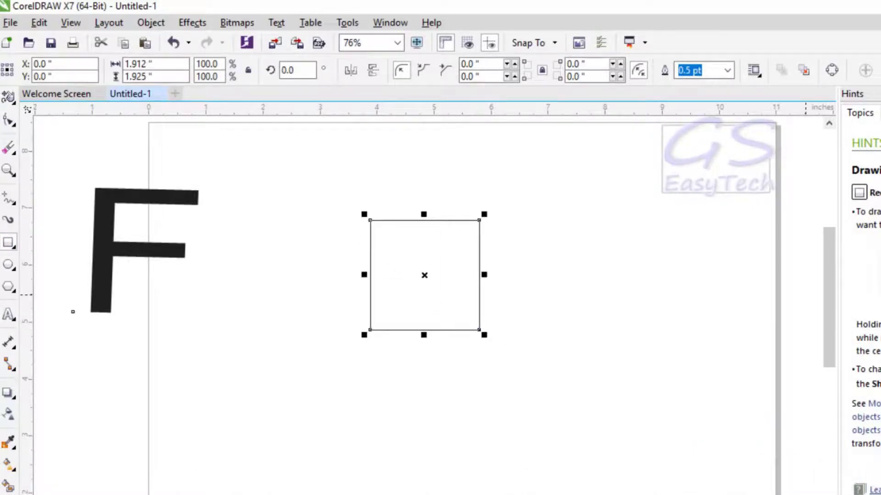
left_click(879, 298)
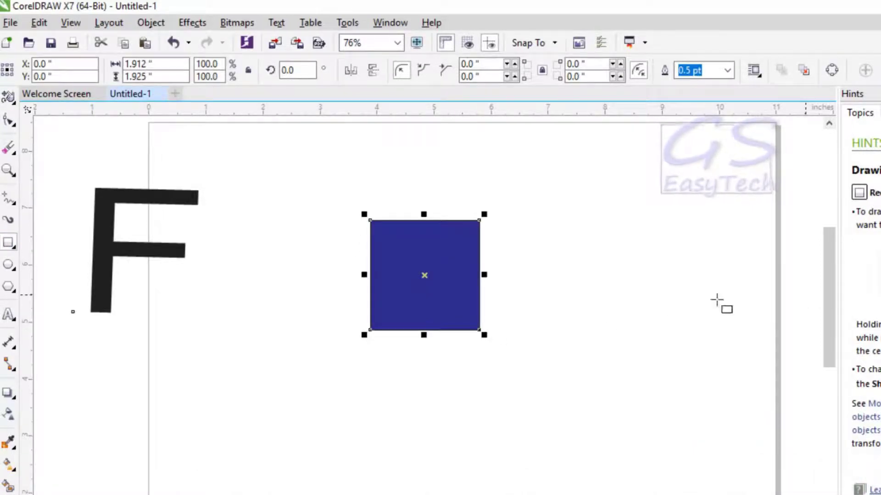
Free-scale the blue square proportionally from its center, first up to about 145.4% and then down to about 70.1%
left_click(8, 99)
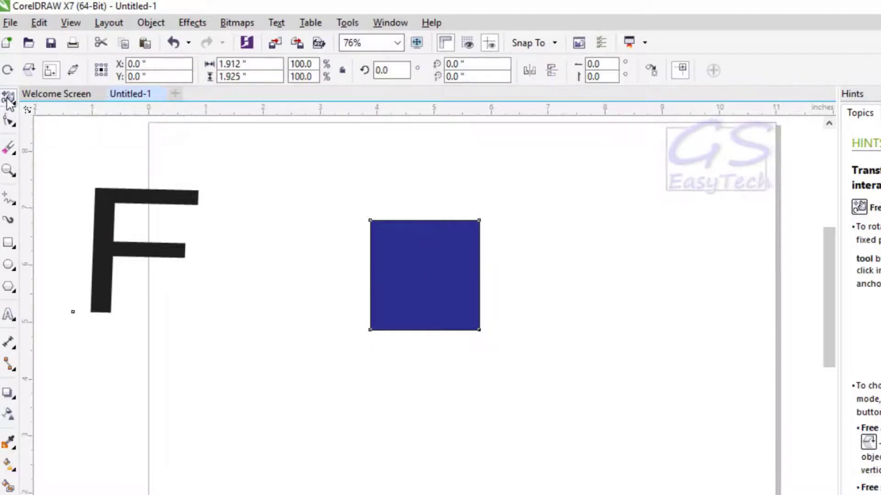
left_click(51, 77)
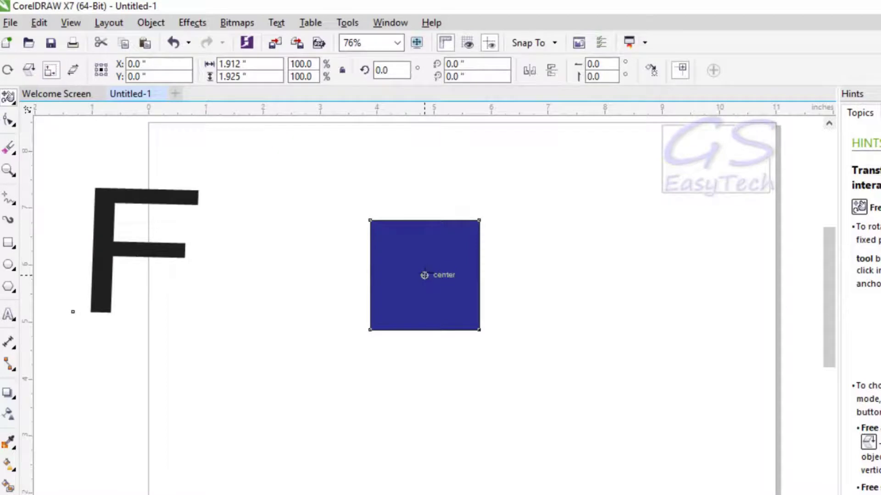
left_click_drag(424, 275, 433, 263)
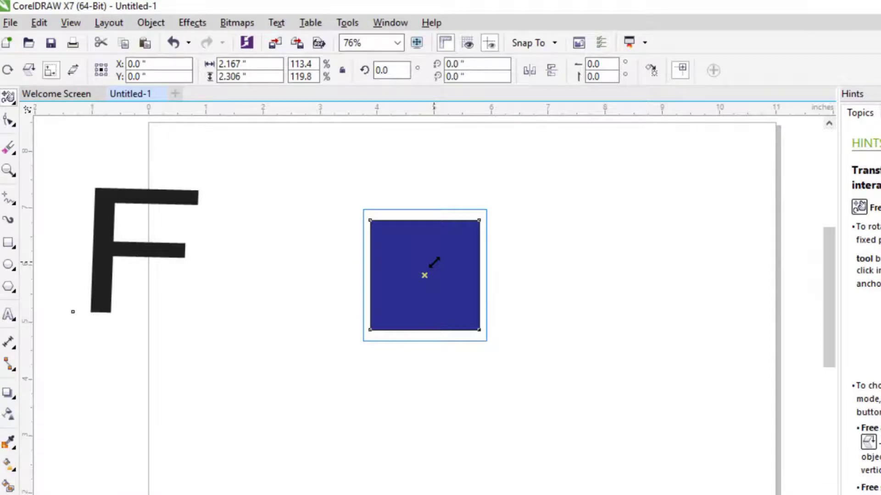
left_click_drag(434, 263, 475, 245)
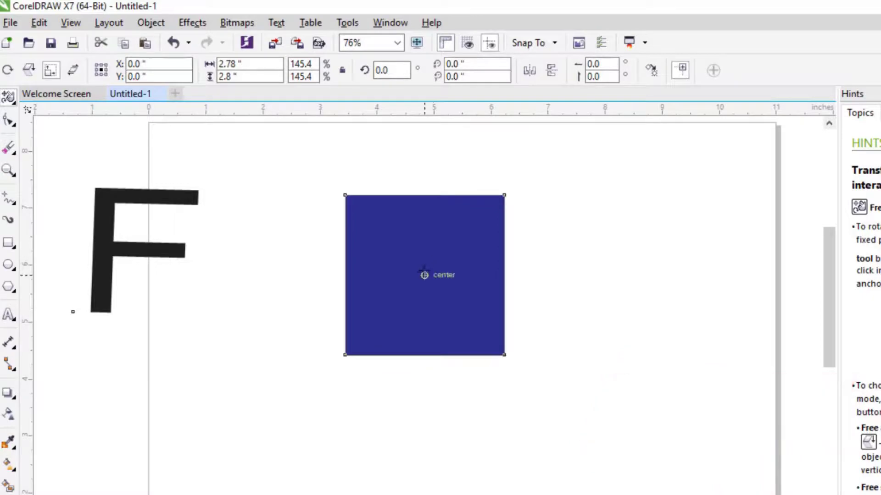
left_click_drag(421, 275, 387, 294)
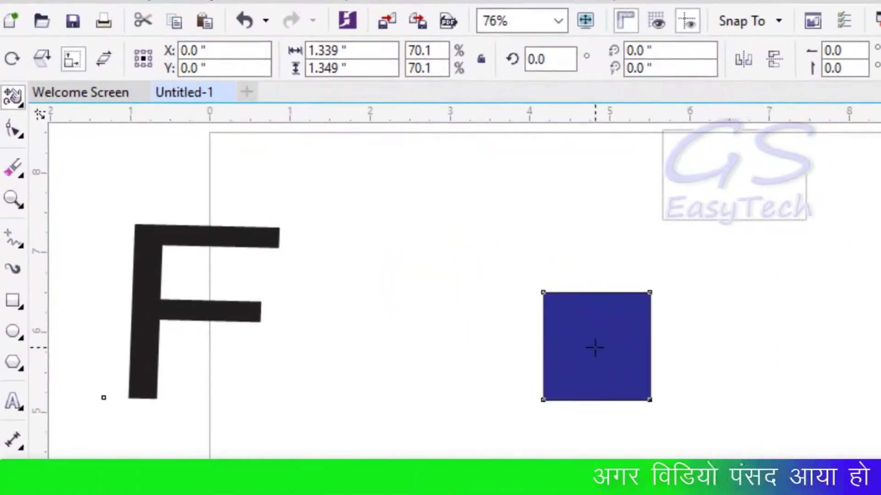
Make concentric free-scaled copies of the blue square at about 50.1%, 38.1% and 94.1%
left_click_drag(586, 353, 570, 361)
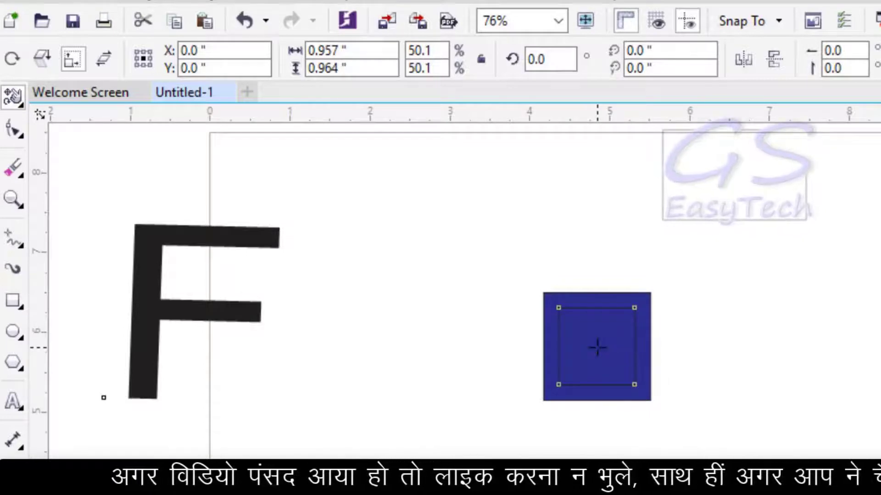
left_click_drag(591, 354, 573, 355)
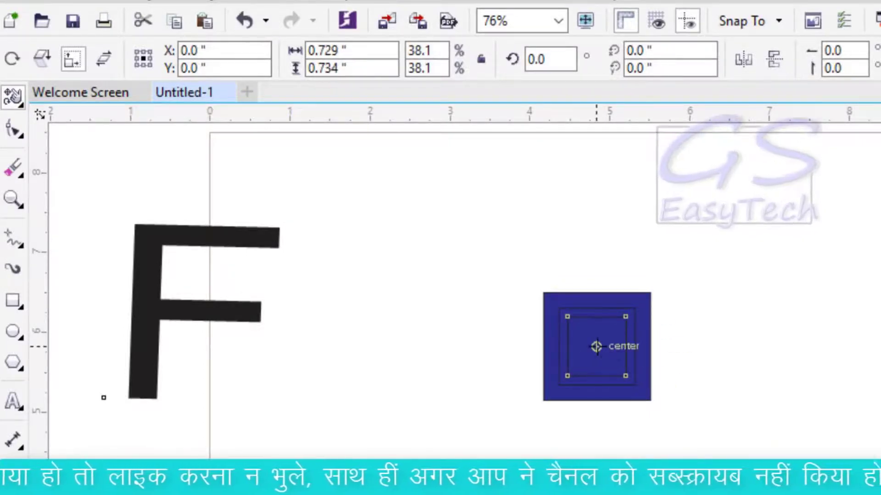
left_click_drag(645, 321, 829, 206)
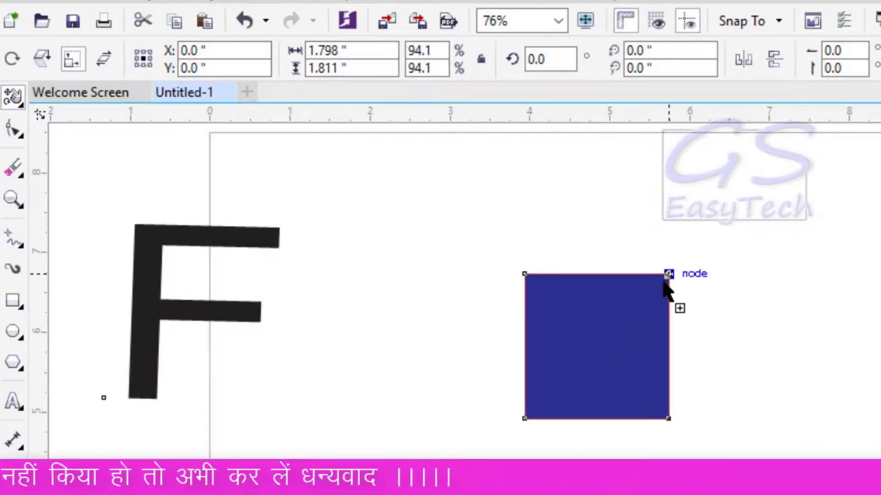
left_click_drag(647, 304, 672, 277)
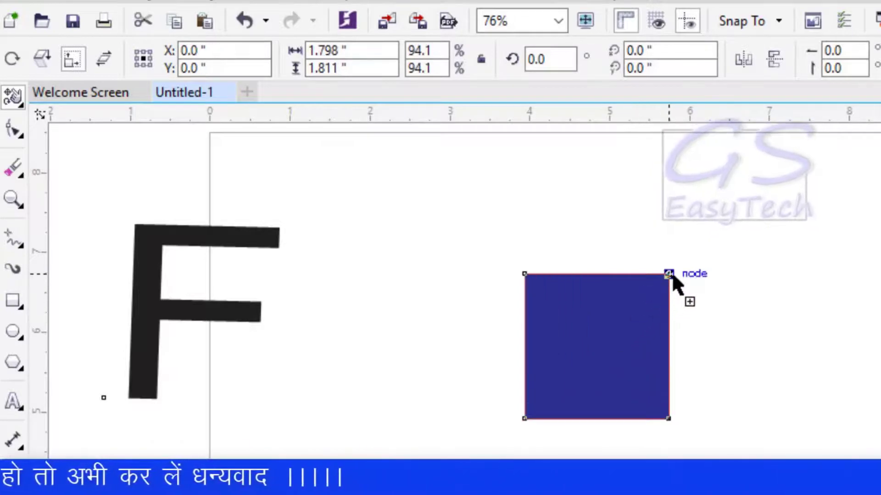
Select all the blue squares with the Pick tool and delete them
left_click(14, 97)
left_click(64, 98)
left_click_drag(436, 202, 688, 448)
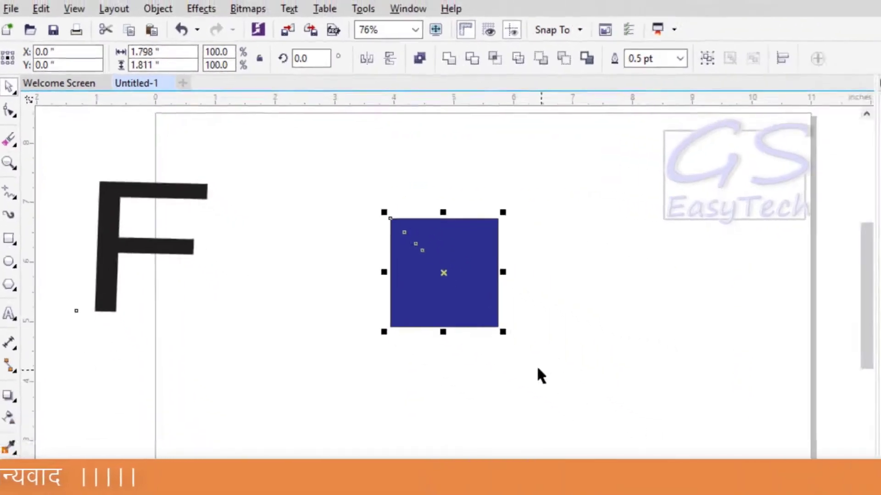
key("Delete")
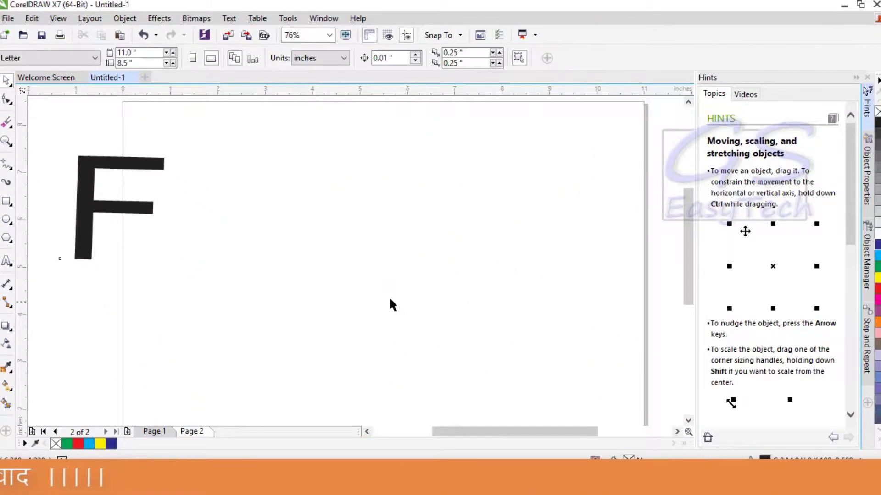
Draw a cyan-filled circle beside the F and enlarge it to about 3.03 by 2.89 inches
left_click(7, 219)
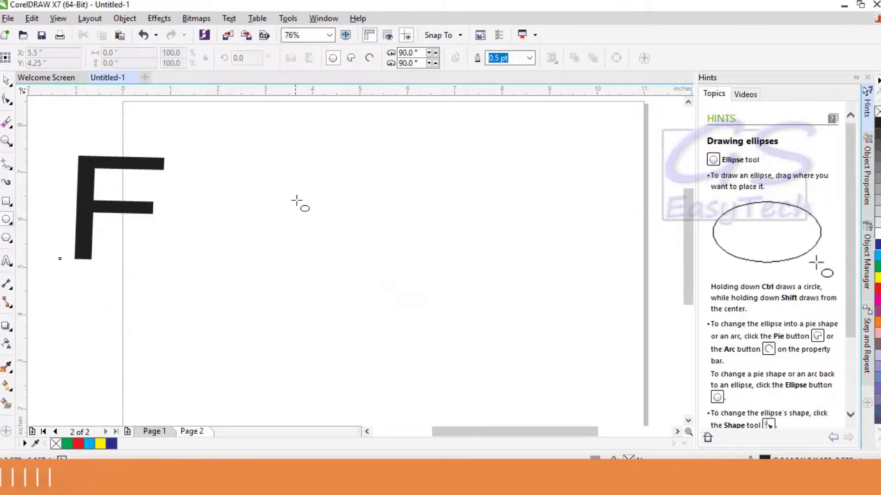
left_click_drag(302, 177, 345, 218)
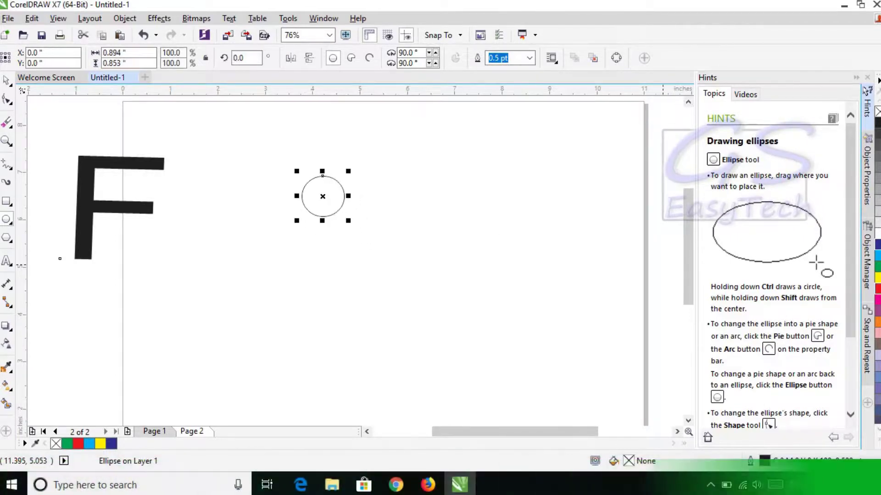
left_click(877, 256)
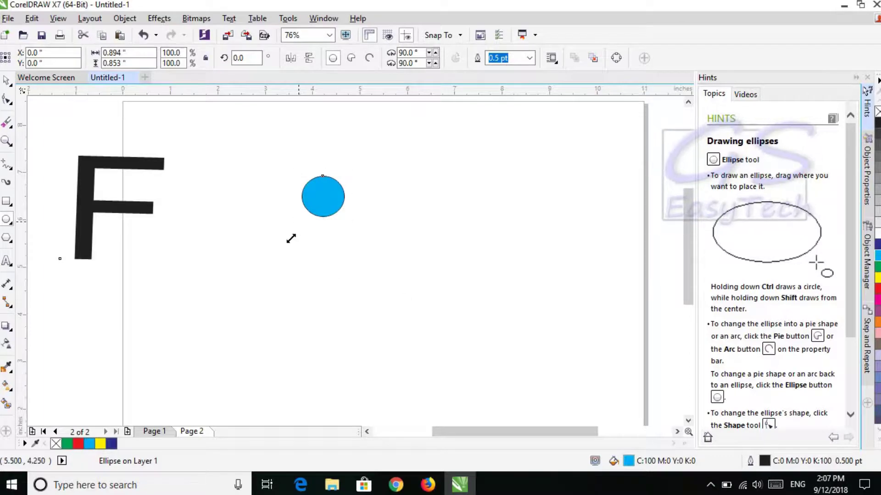
key("Escape")
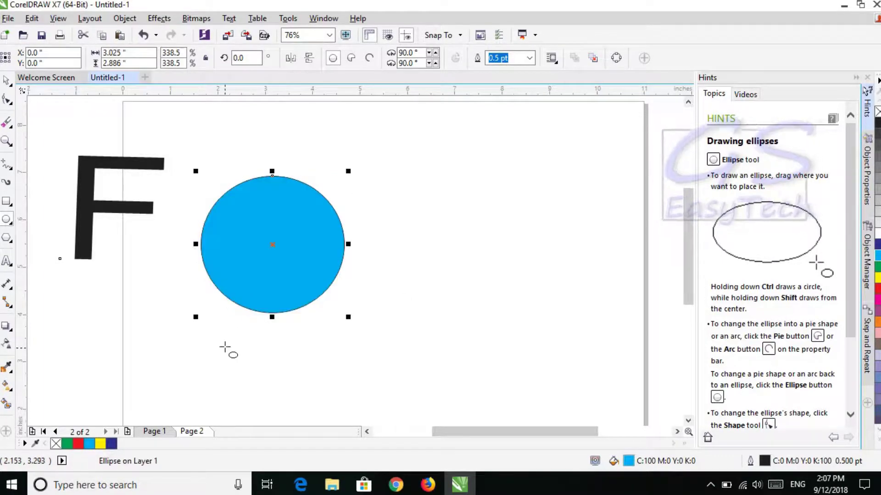
Free-scale a duplicate of the cyan circle from an anchor near its lower-left edge, to about 2.65 by 2.59 inches
left_click(8, 87)
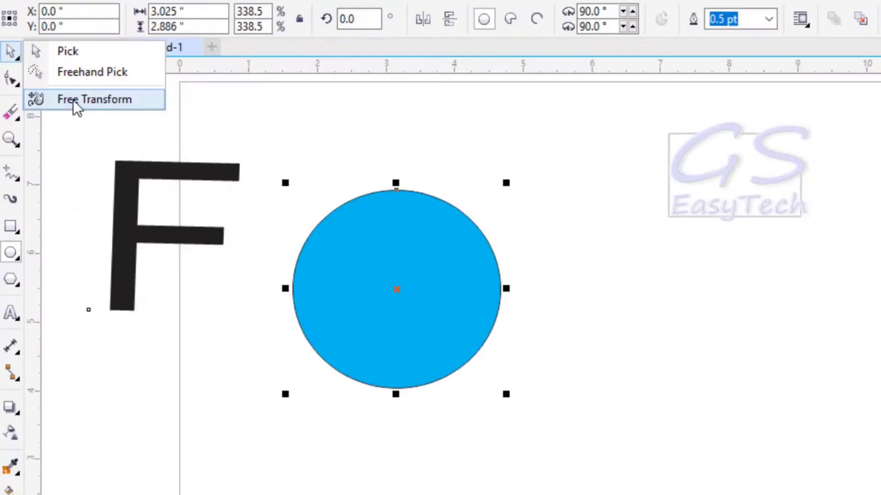
left_click(48, 114)
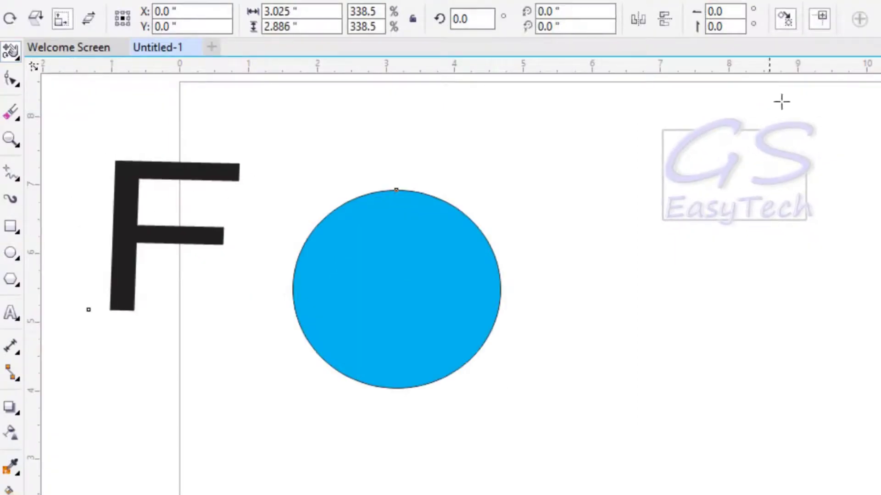
left_click(785, 20)
left_click_drag(345, 367, 330, 381)
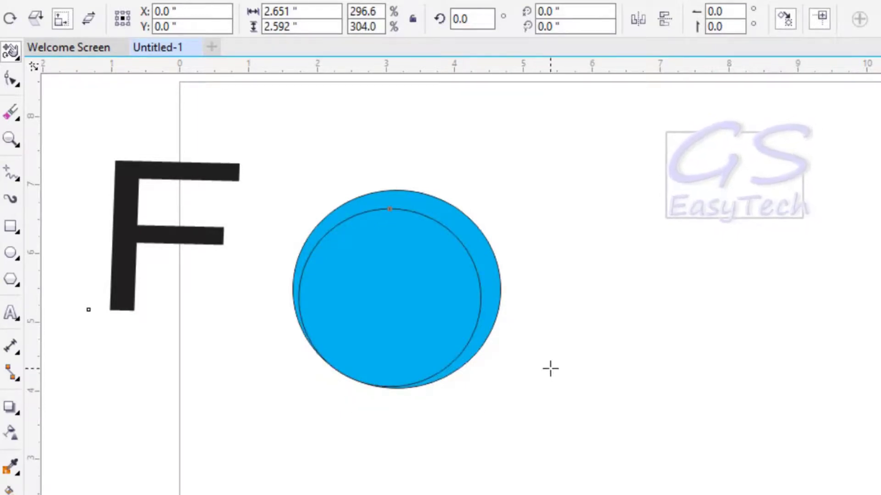
Repeat the scaled duplication of the circle until the smallest ellipse is about 0.28 by 0.42 inches
key("ctrl+r")
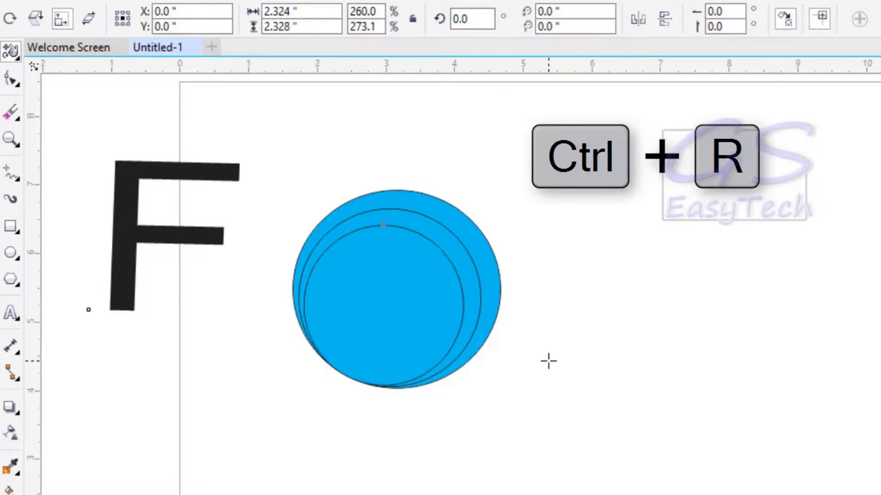
key("ctrl+r")
key("ctrl+r")
key("ctrl+r")
key("ctrl+r")
key("ctrl+r")
key("ctrl+r")
key("ctrl+r")
key("ctrl+r")
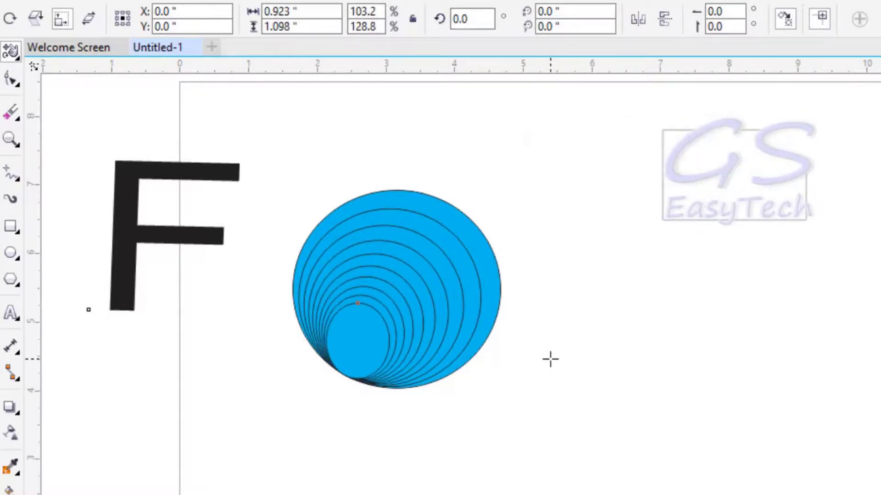
key("ctrl+r")
key("ctrl+r")
key("ctrl+r")
key("ctrl+r")
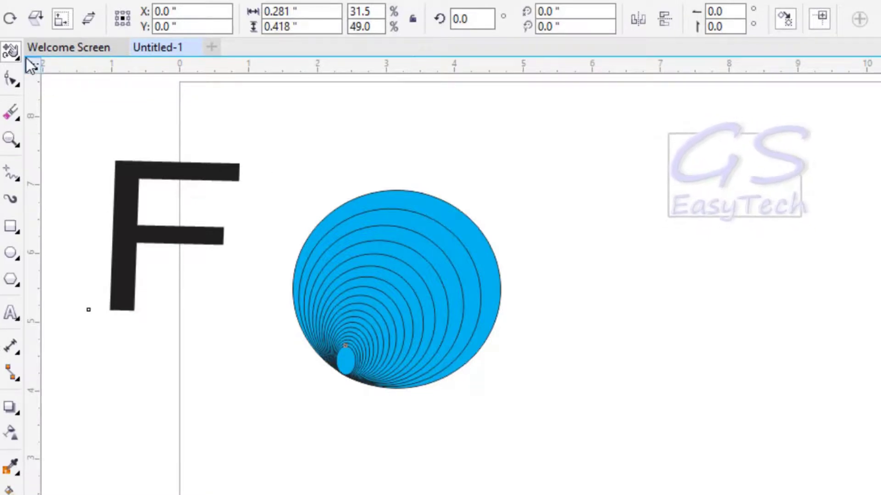
Free-skew a duplicate of the F from an anchor on its upper stem, and turn off applying transformations to duplicates
left_click(89, 20)
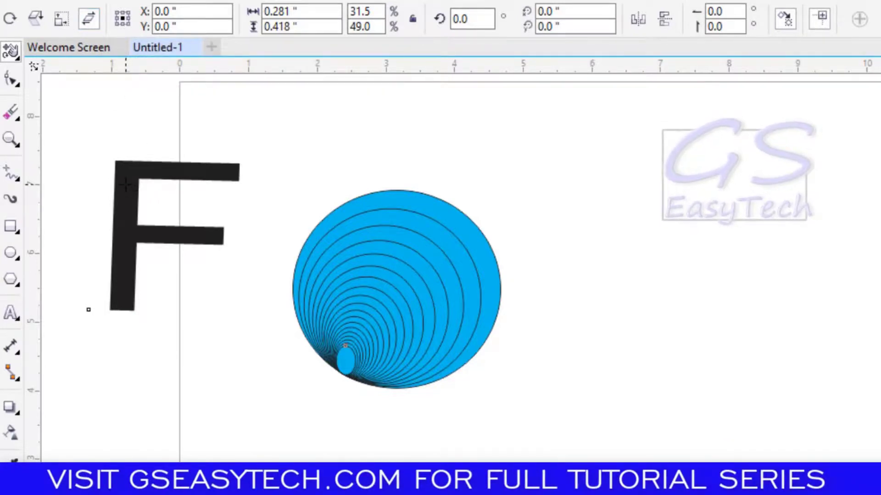
left_click_drag(125, 184, 257, 148)
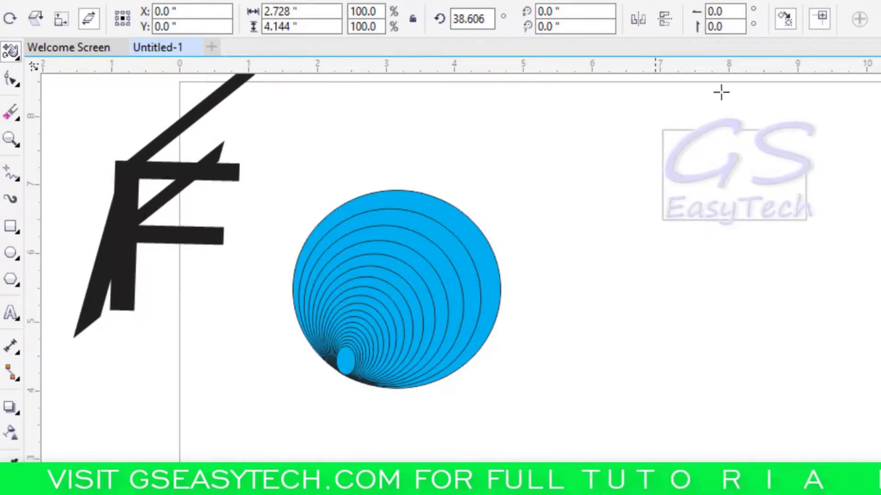
left_click(787, 21)
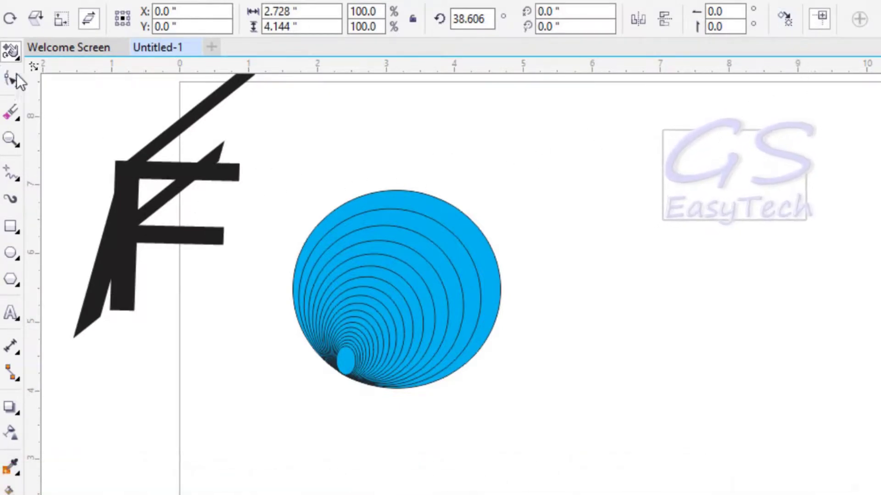
Move the skewed F copy to the empty area beyond the cyan circles with the Pick tool and delete it
left_click(14, 55)
left_click(68, 51)
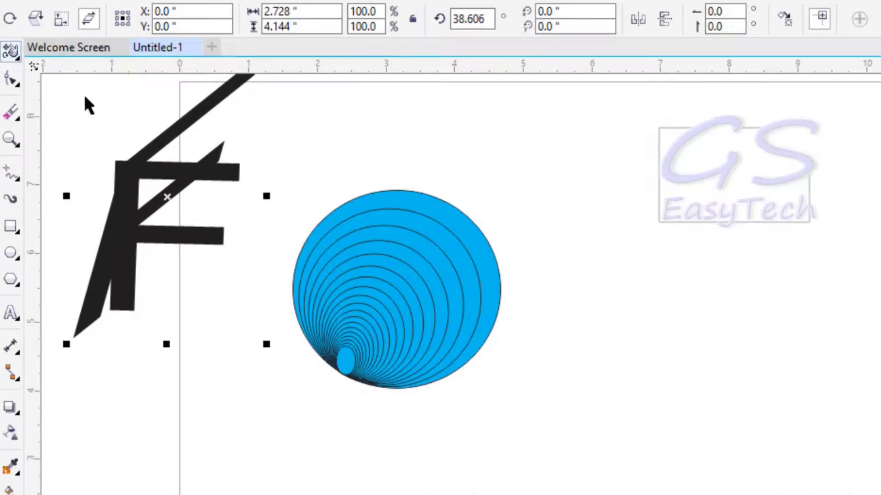
left_click_drag(129, 199, 324, 238)
left_click_drag(447, 258, 651, 269)
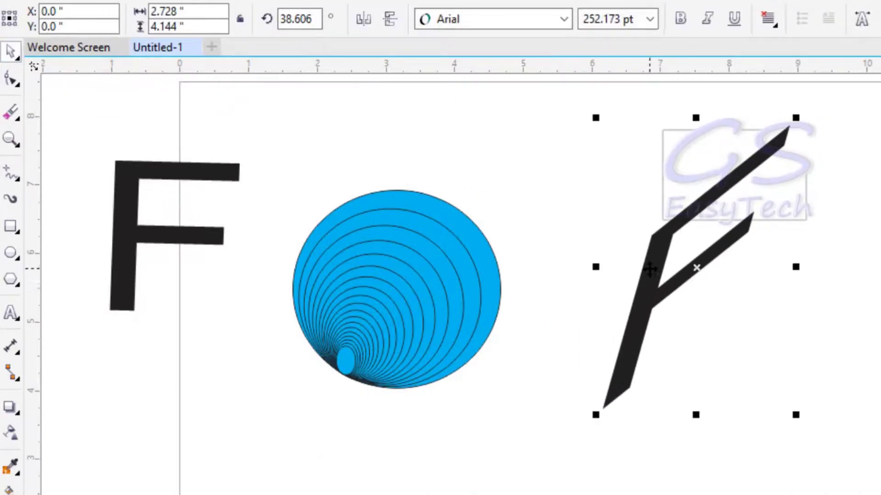
key("Delete")
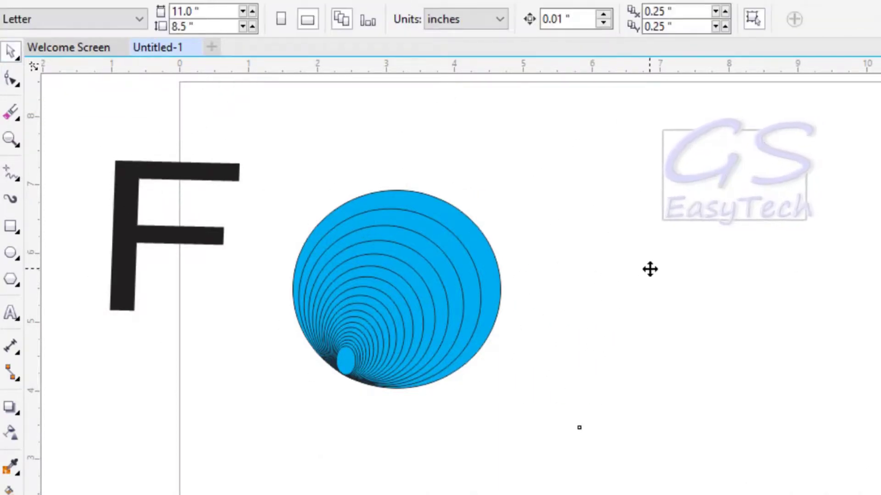
Move the F to the empty area beyond the cyan circles and free-skew it from an anchor on its stem
left_click_drag(136, 220, 580, 267)
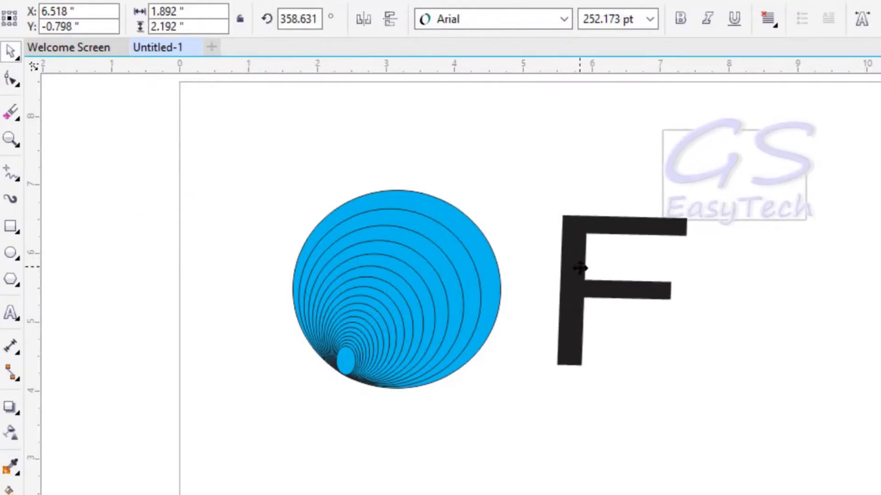
left_click(17, 57)
left_click(89, 99)
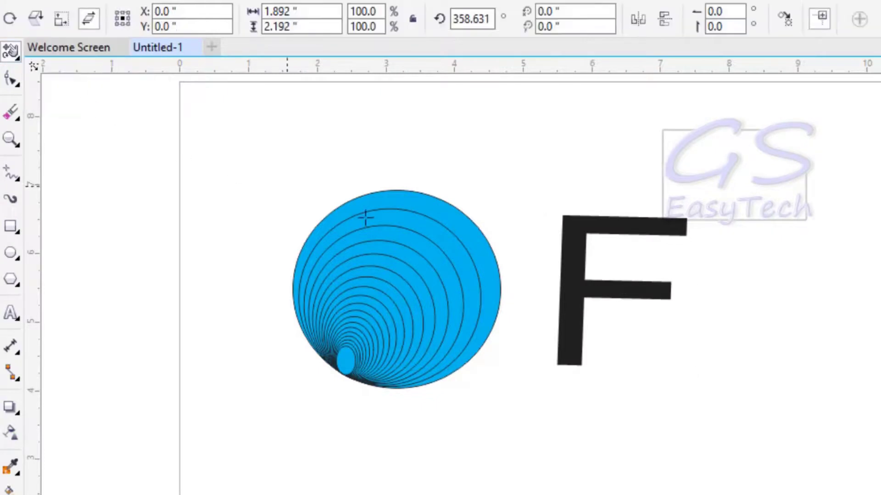
left_click(93, 18)
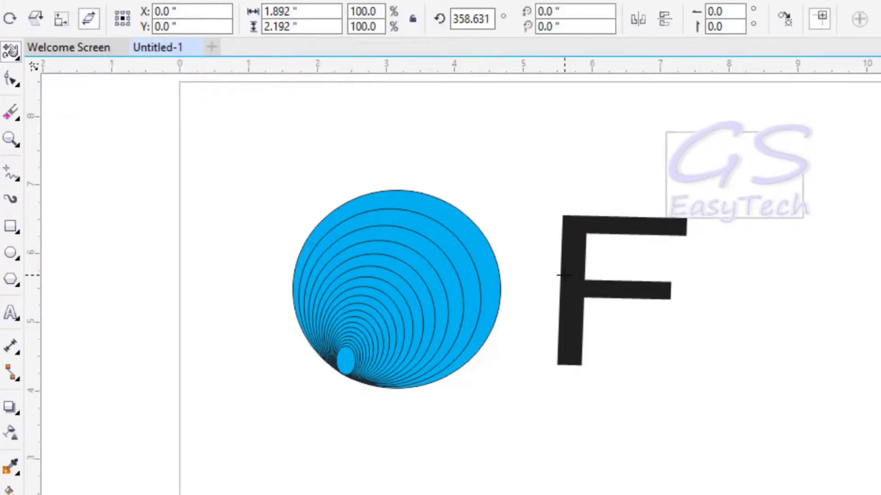
left_click_drag(579, 283, 673, 325)
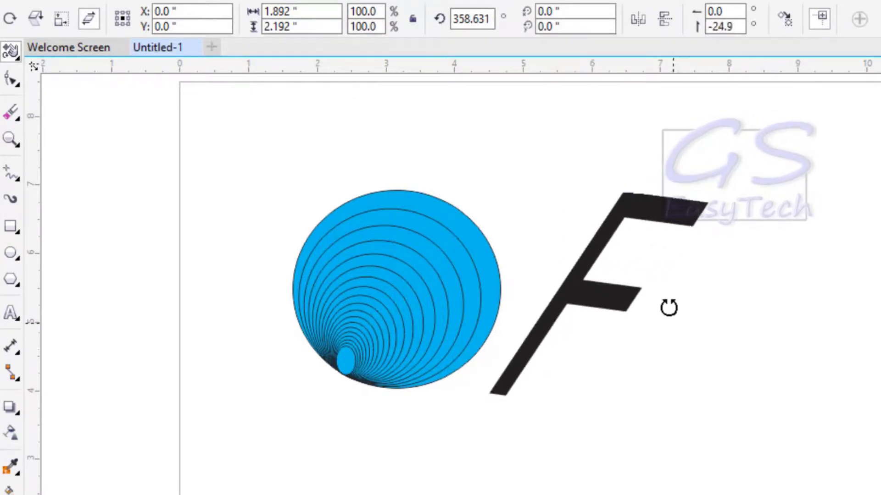
Free-skew the F again from new anchors until it measures about 2.73 by 3.02 inches, and switch to Page 1
left_click_drag(675, 227, 592, 252)
key("Escape")
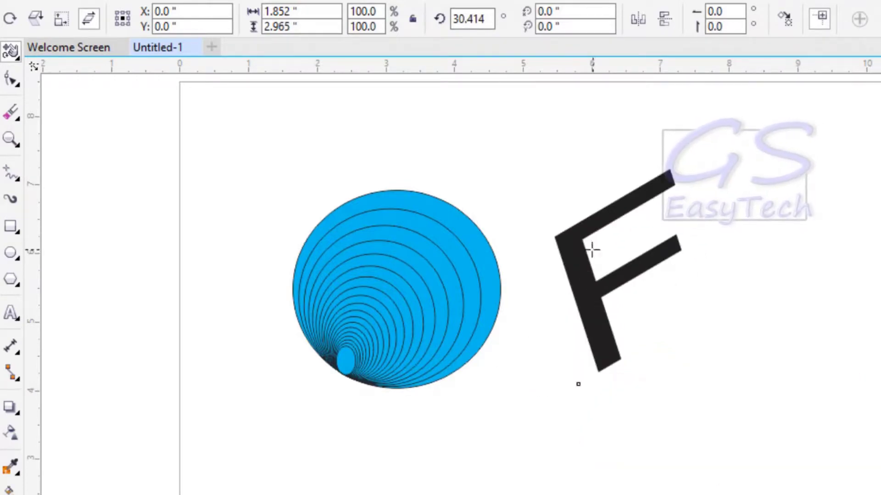
left_click_drag(591, 292, 633, 309)
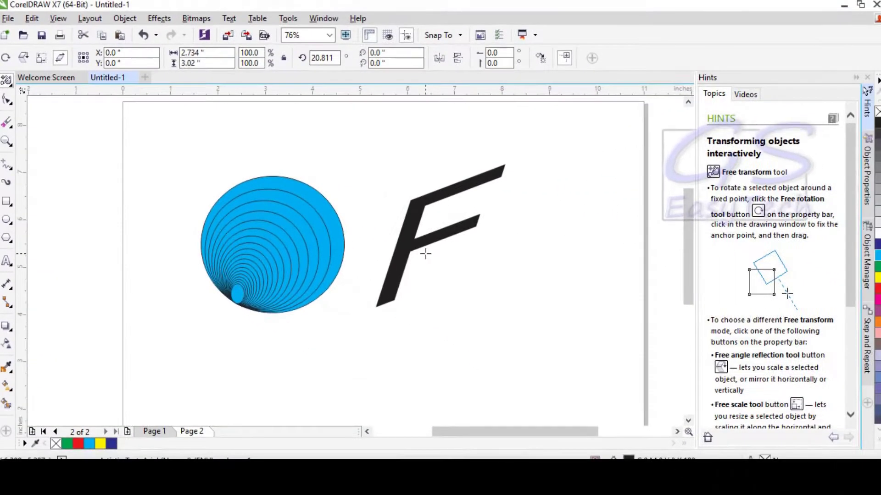
left_click(163, 430)
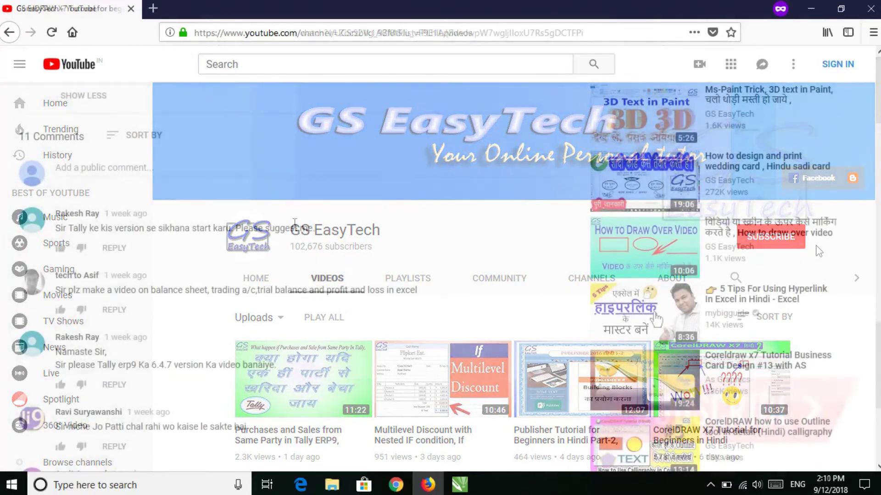
scroll(295, 225, "up", 15)
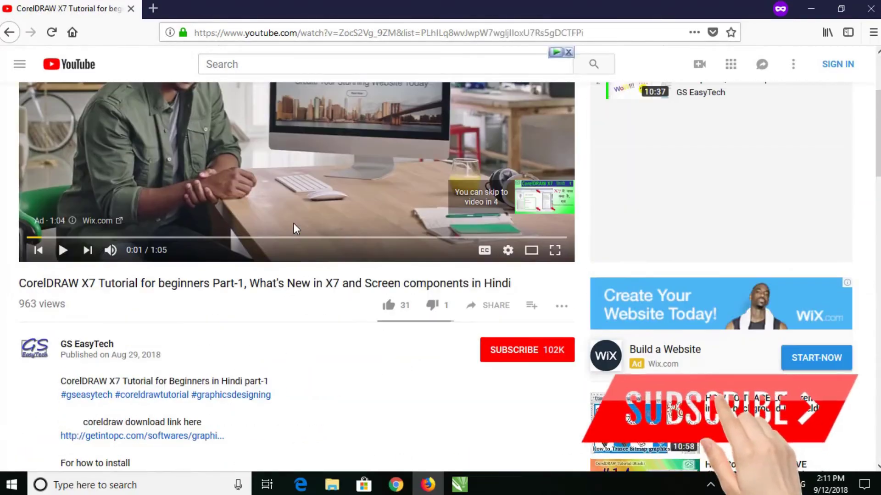
scroll(293, 223, "up", 3)
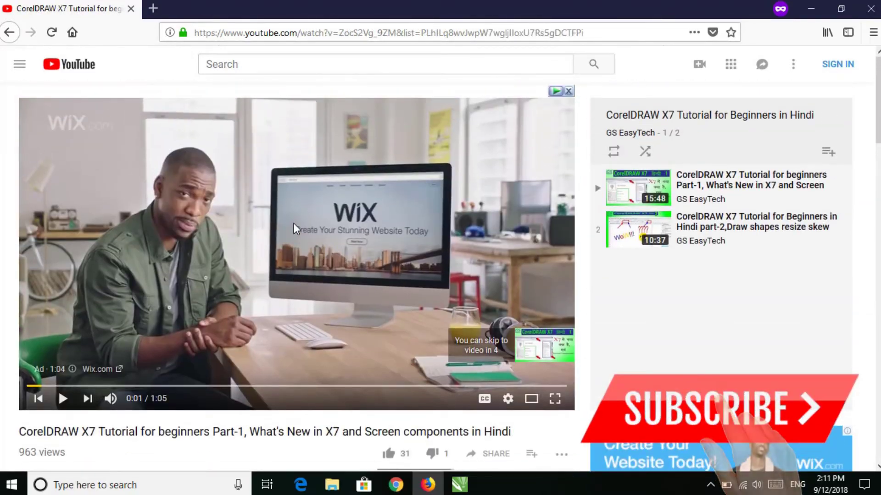